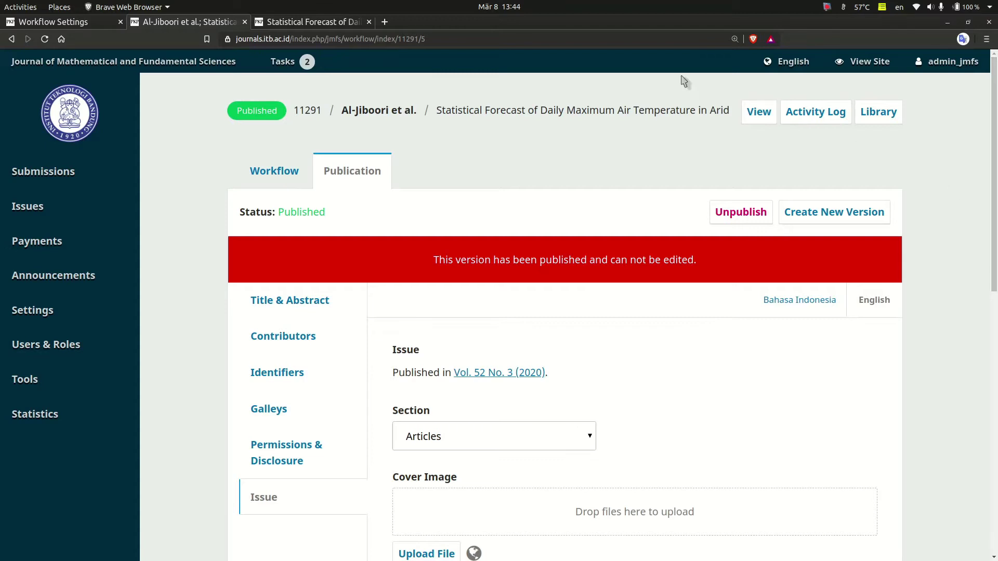
# - Examine the public page of the "Statistical Forecast of Daily Maximum Air Temperature" article, from its details through the abstract to the reference list
pyautogui.click(307, 22)
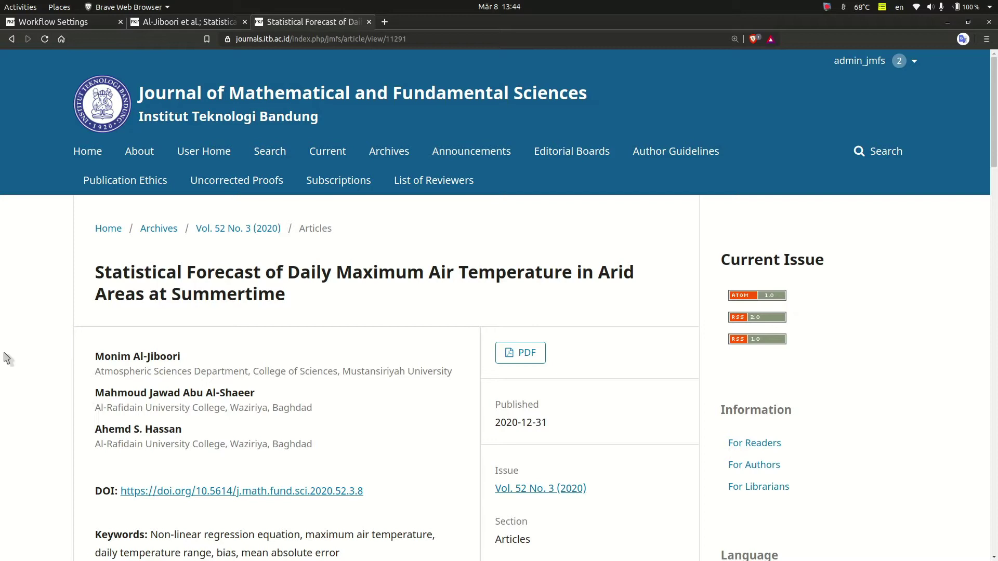
pyautogui.scroll(-6, 8, 354)
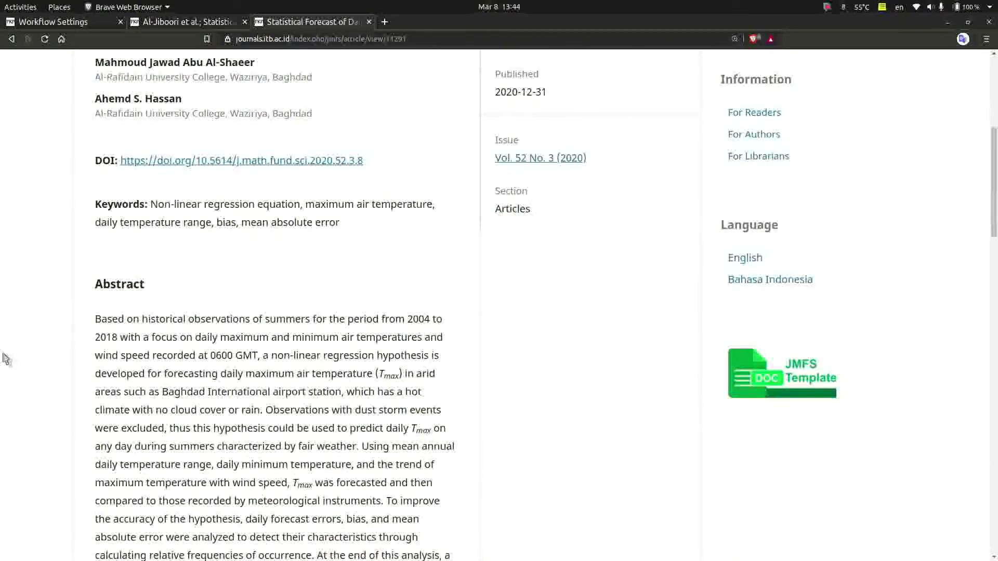
pyautogui.scroll(-2, 6, 359)
pyautogui.scroll(-6, 6, 359)
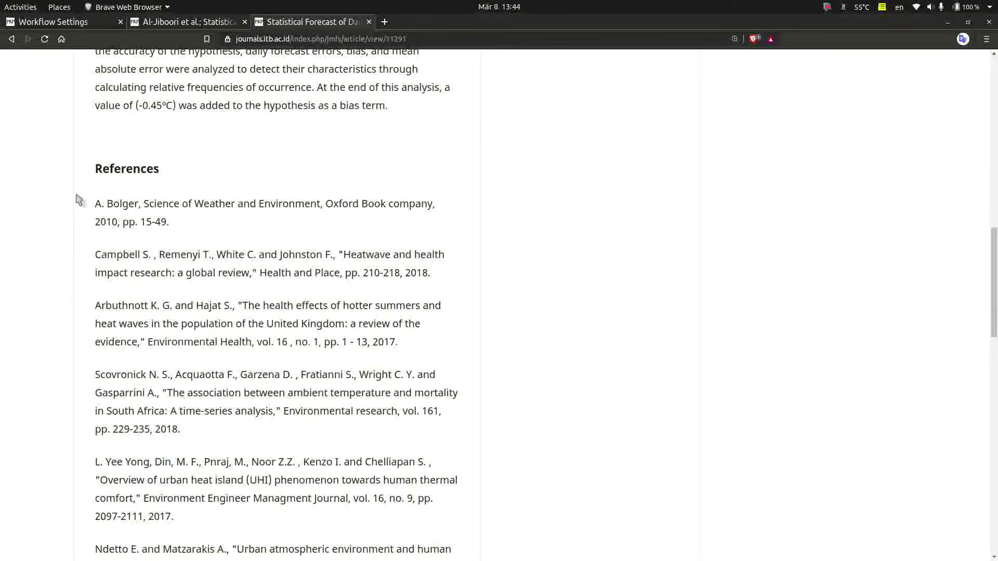
# - Look through the article's publication record, checking its title, contributors, identifiers, galleys, permissions and issue sections for metadata and reference fields
pyautogui.click(186, 22)
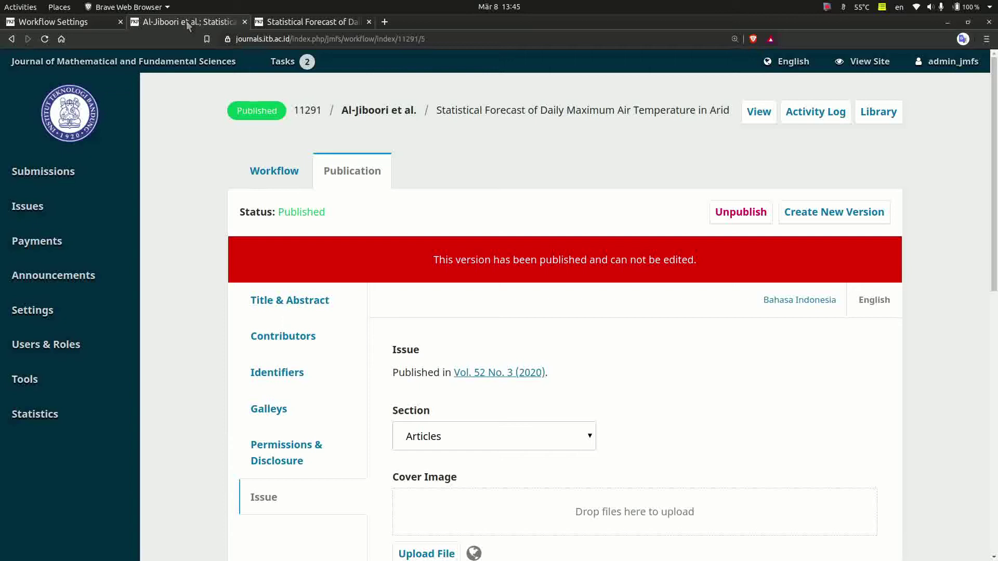
pyautogui.scroll(-1, 204, 222)
pyautogui.scroll(-2, 205, 244)
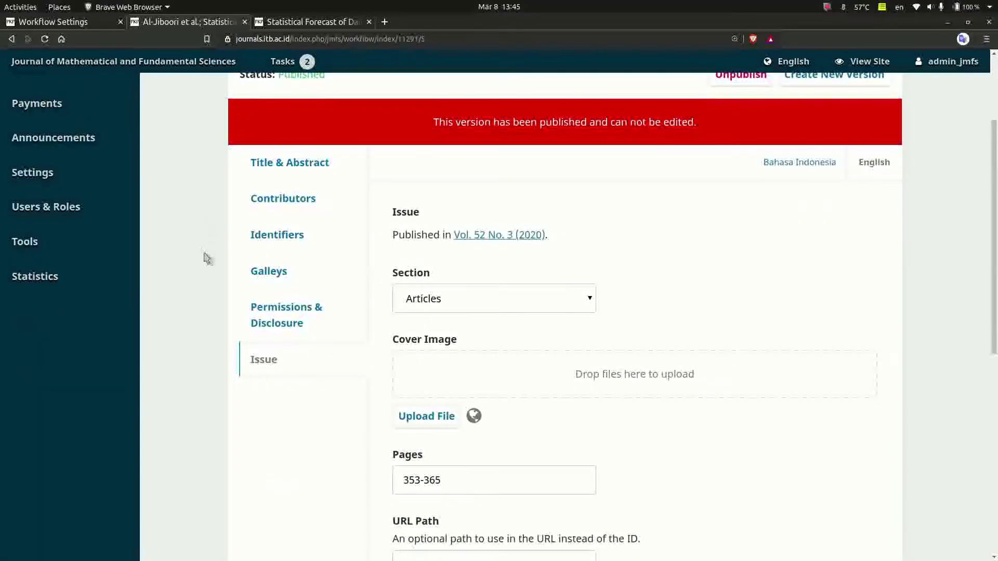
pyautogui.scroll(2, 218, 323)
pyautogui.click(272, 246)
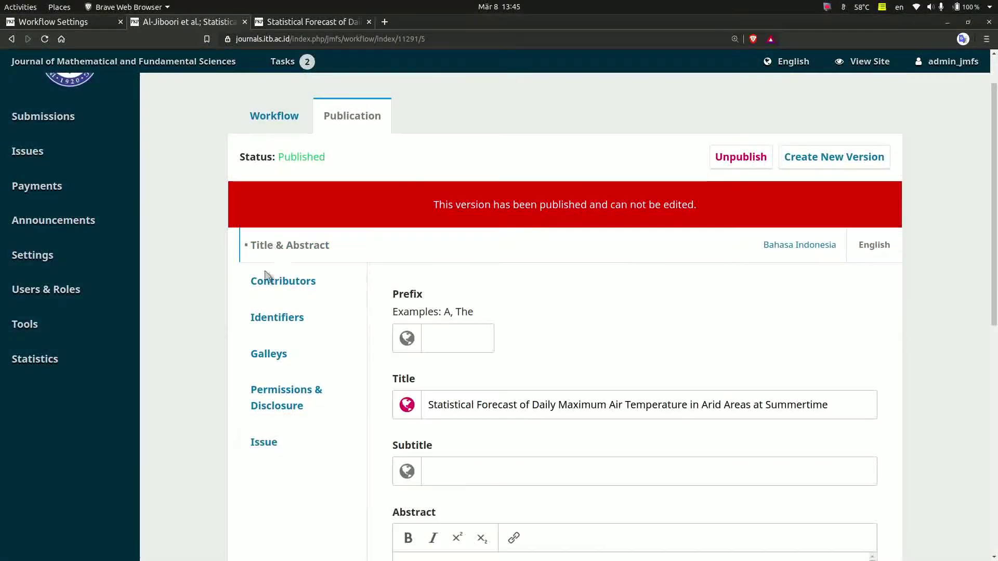
pyautogui.click(289, 288)
pyautogui.scroll(-1, 290, 288)
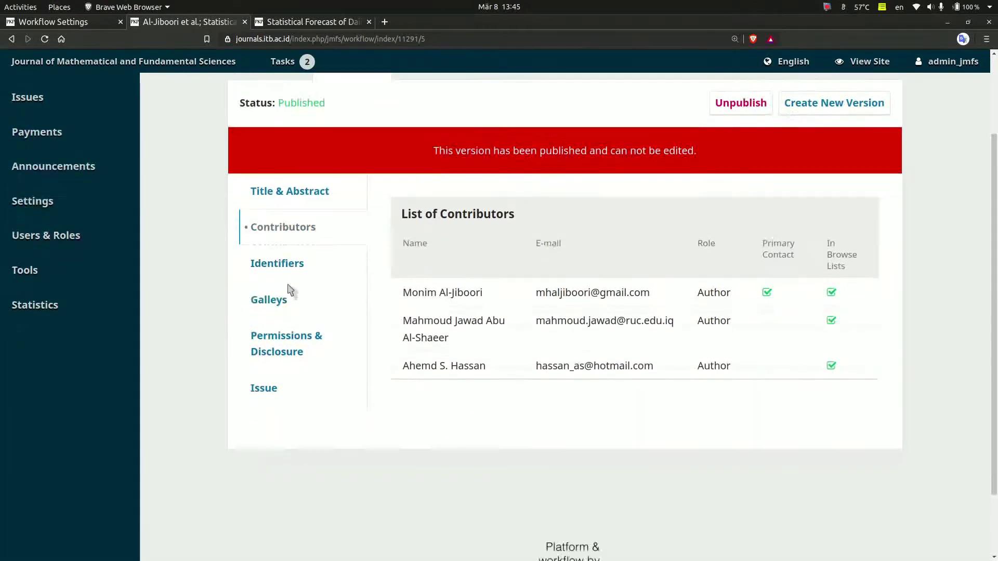
pyautogui.click(289, 268)
pyautogui.click(284, 306)
pyautogui.click(284, 339)
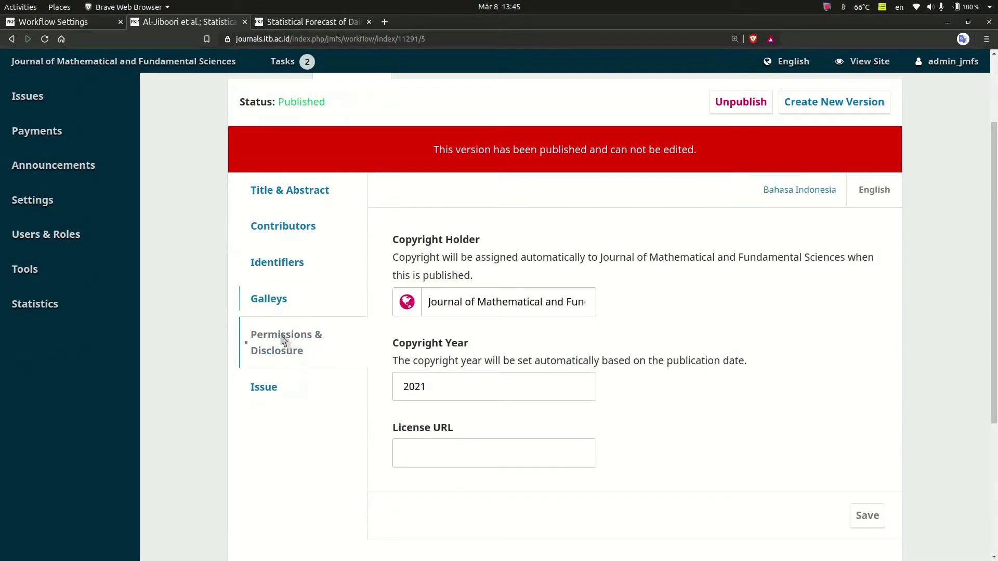
pyautogui.click(292, 387)
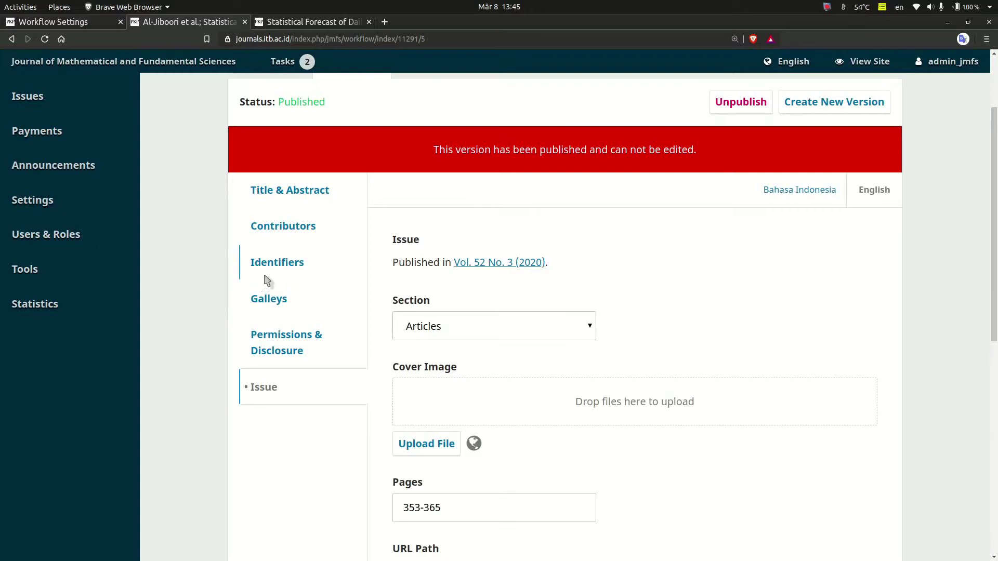
pyautogui.scroll(-1, 281, 276)
pyautogui.scroll(3, 276, 236)
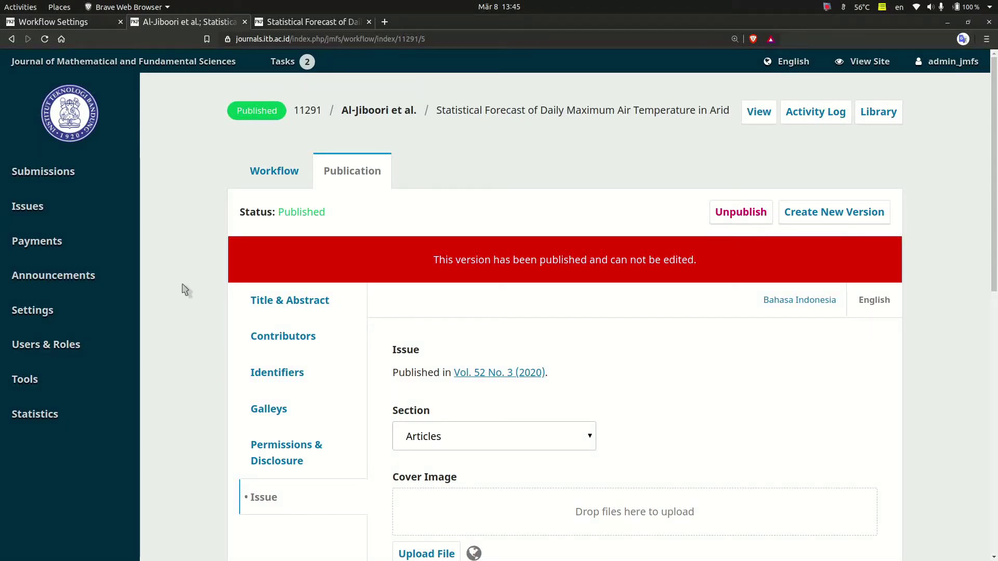
# - In the journal's Workflow Settings, enable language metadata and have authors asked for the submission's languages during submission
pyautogui.click(74, 23)
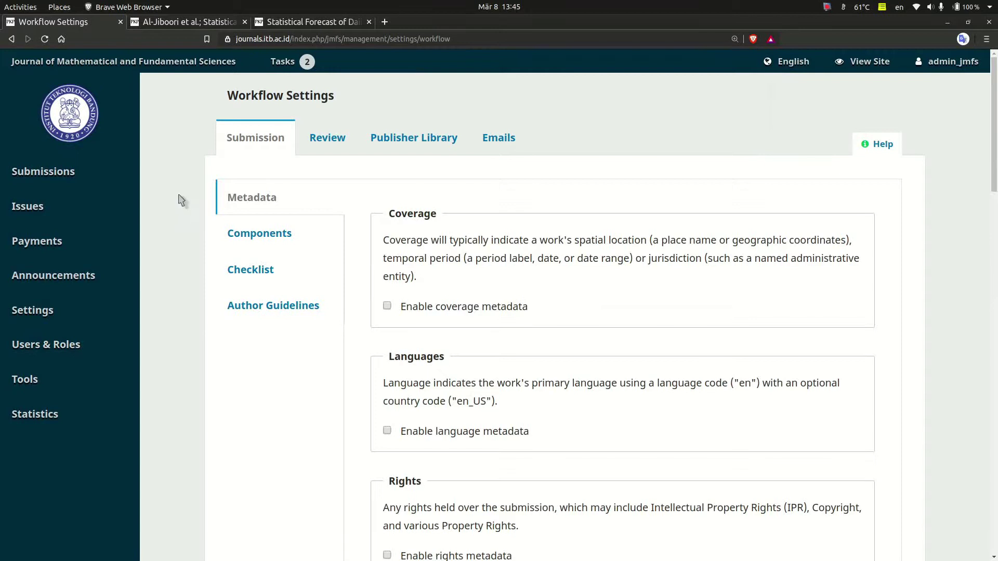
pyautogui.moveTo(102, 318)
pyautogui.scroll(-2, 387, 312)
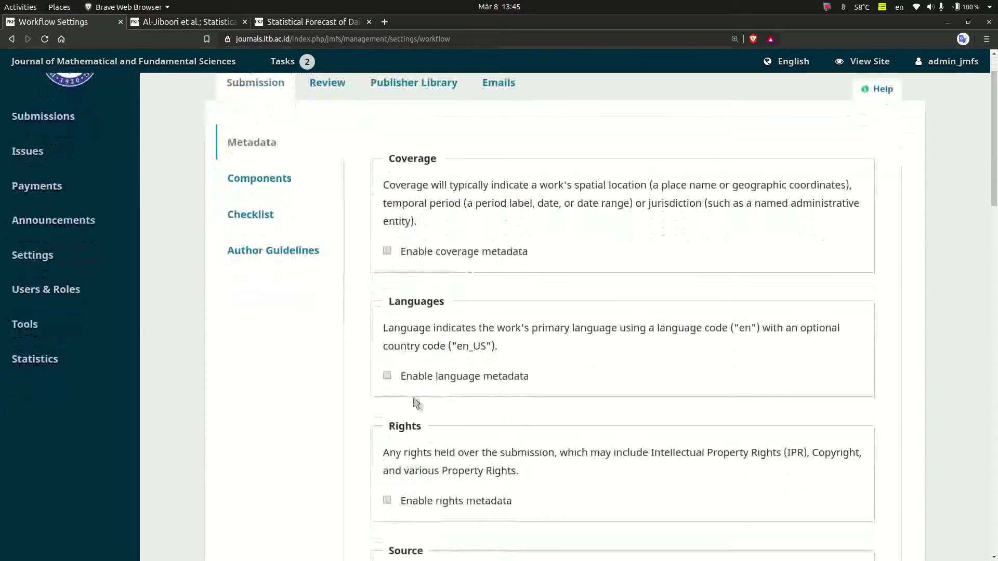
pyautogui.click(388, 376)
pyautogui.click(387, 442)
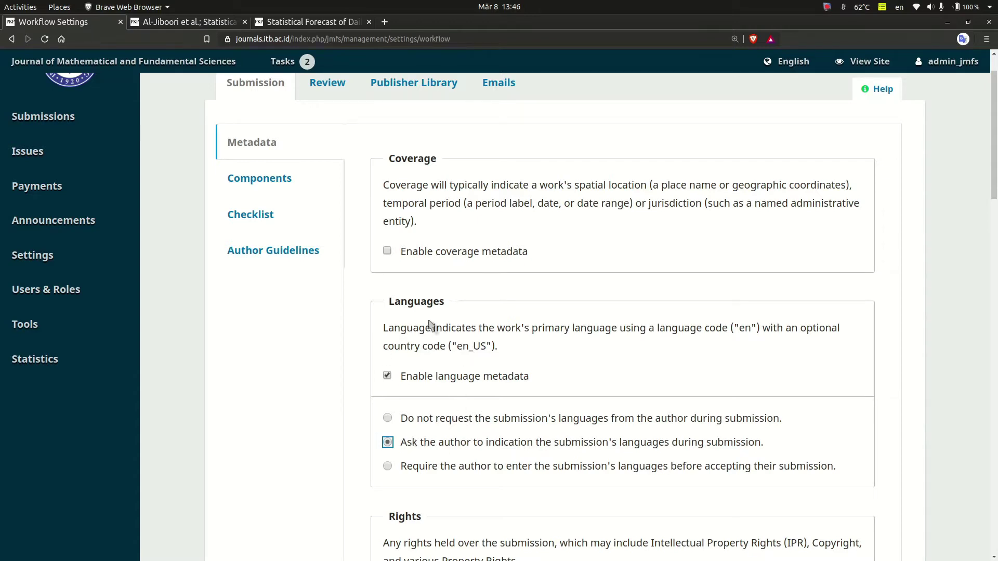
# - Enable subject metadata and set it to ask the author to provide subjects during submission
pyautogui.scroll(-4, 349, 377)
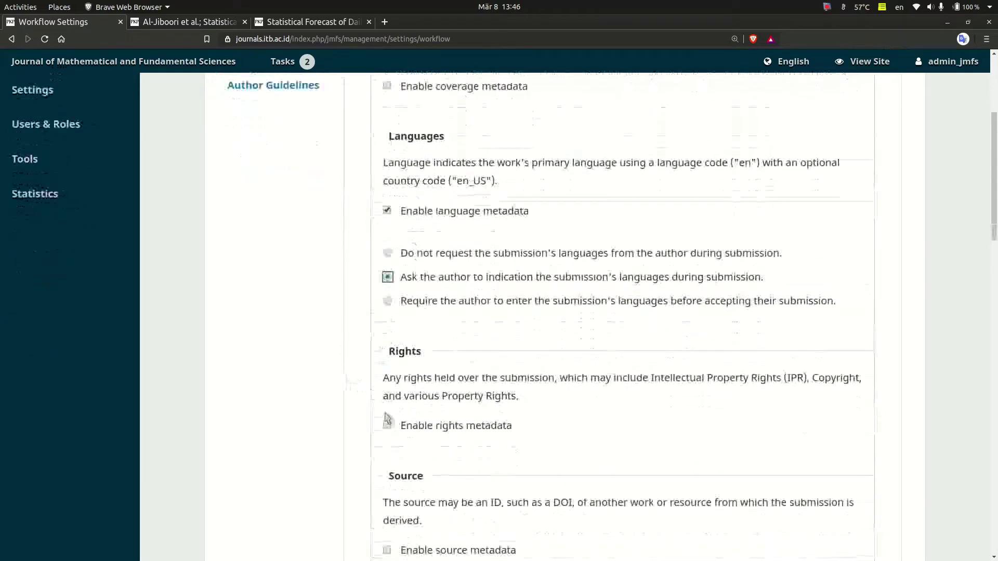
pyautogui.scroll(-6, 351, 368)
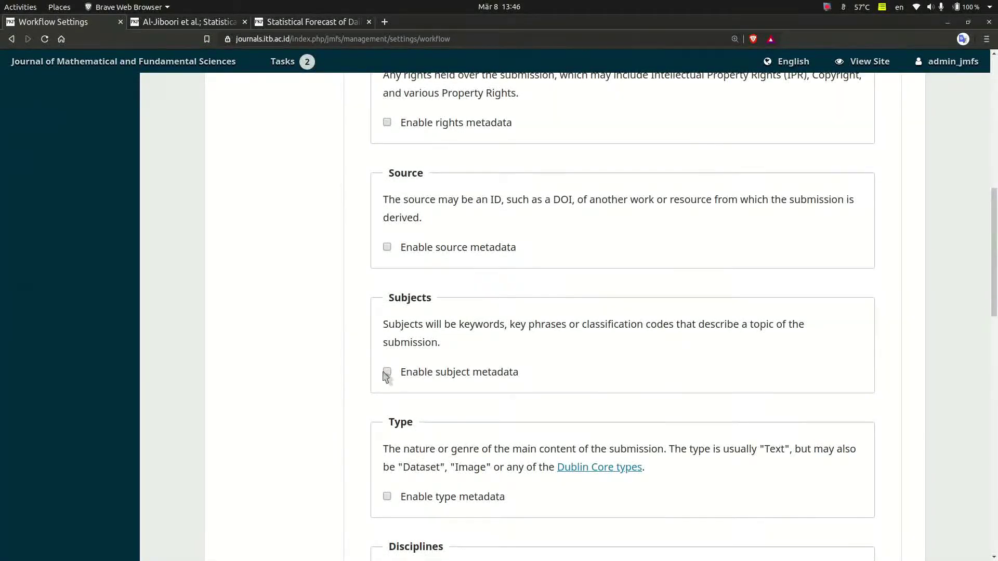
pyautogui.click(386, 372)
pyautogui.click(388, 438)
# - Enable disciplines metadata and set it to ask the author to provide disciplines during submission, leaving type metadata disabled
pyautogui.scroll(-3, 349, 405)
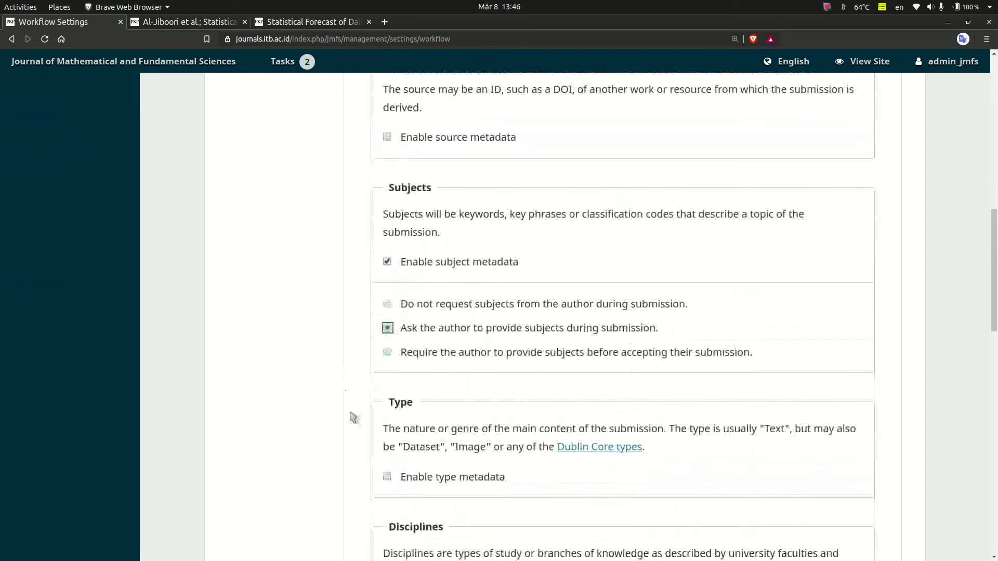
pyautogui.click(388, 394)
pyautogui.click(389, 395)
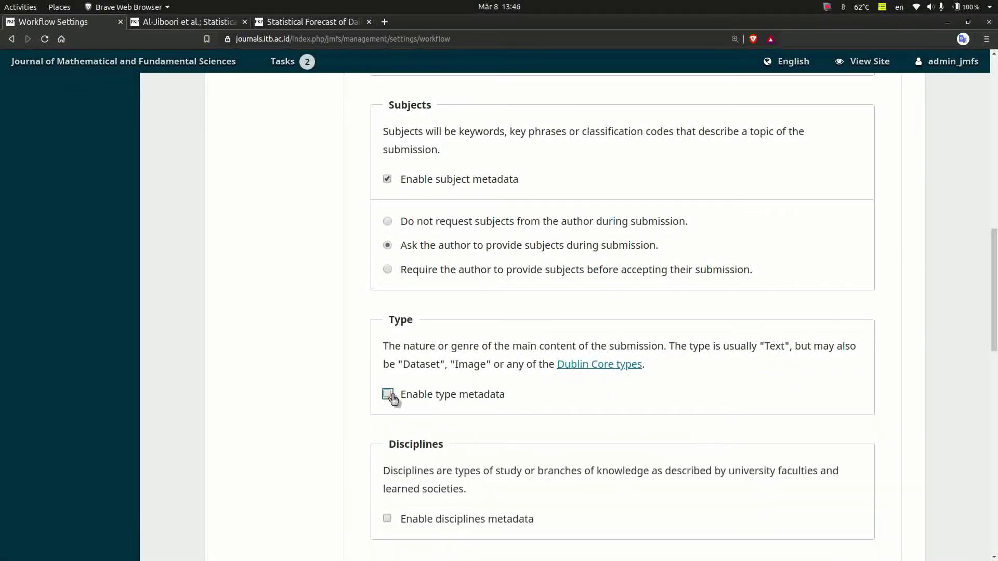
pyautogui.scroll(-3, 364, 400)
pyautogui.click(387, 382)
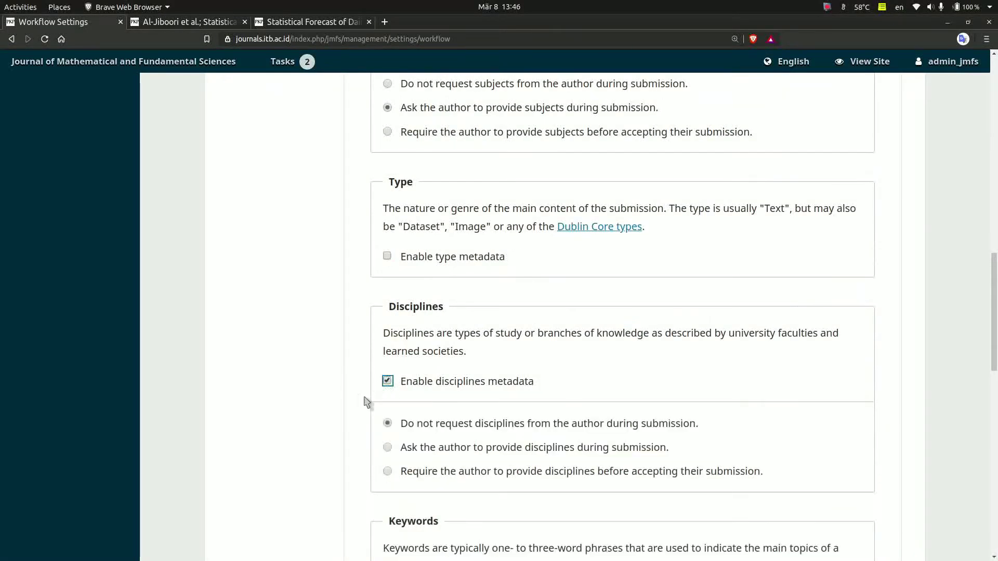
pyautogui.click(388, 447)
# - Enable keyword metadata and set it to ask the author to suggest keywords during submission
pyautogui.scroll(-3, 318, 423)
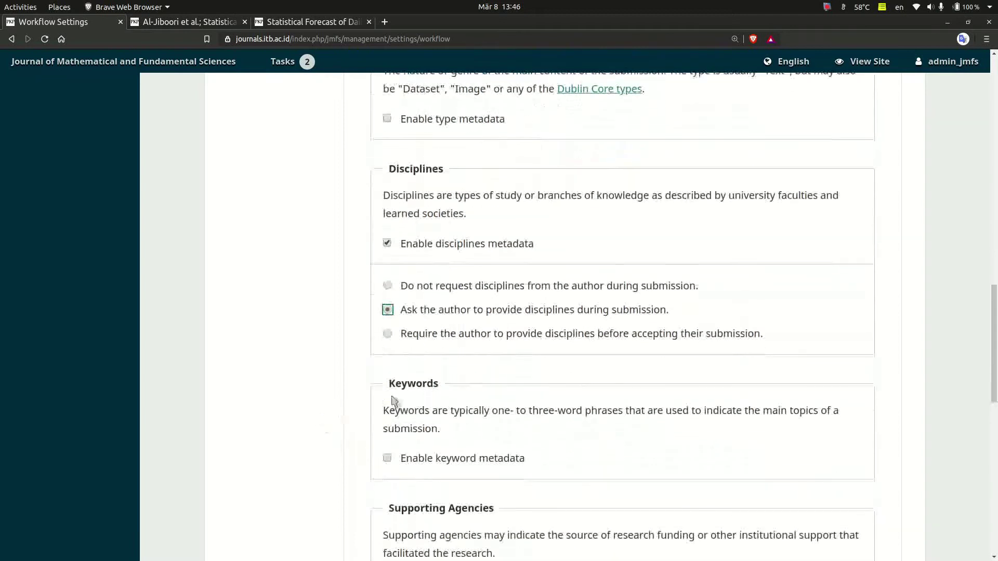
pyautogui.scroll(-3, 330, 403)
pyautogui.click(386, 322)
pyautogui.click(387, 385)
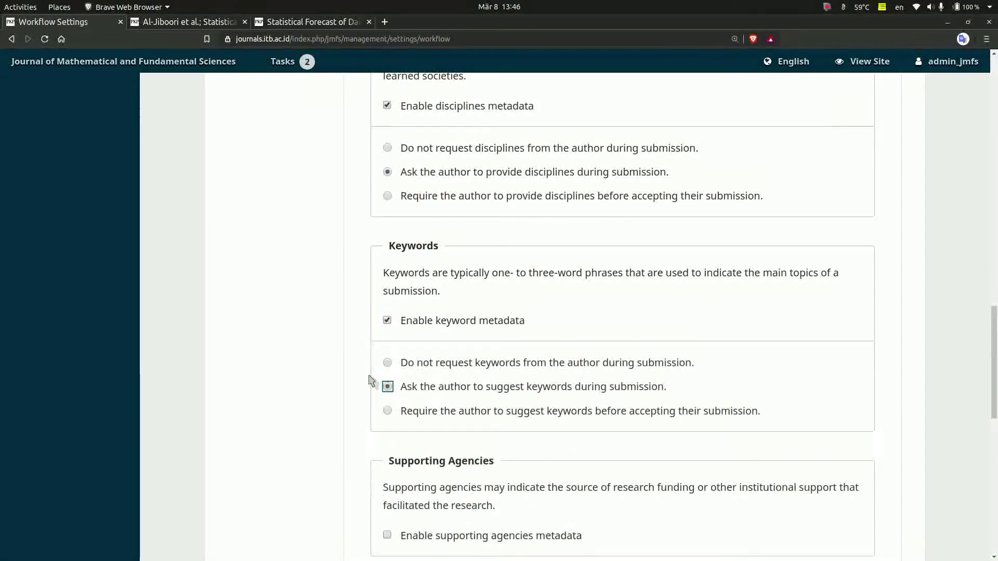
# - Enable references metadata, set it to ask the author to provide references during submission, and save the submission metadata settings
pyautogui.scroll(-3, 363, 374)
pyautogui.scroll(-2, 353, 366)
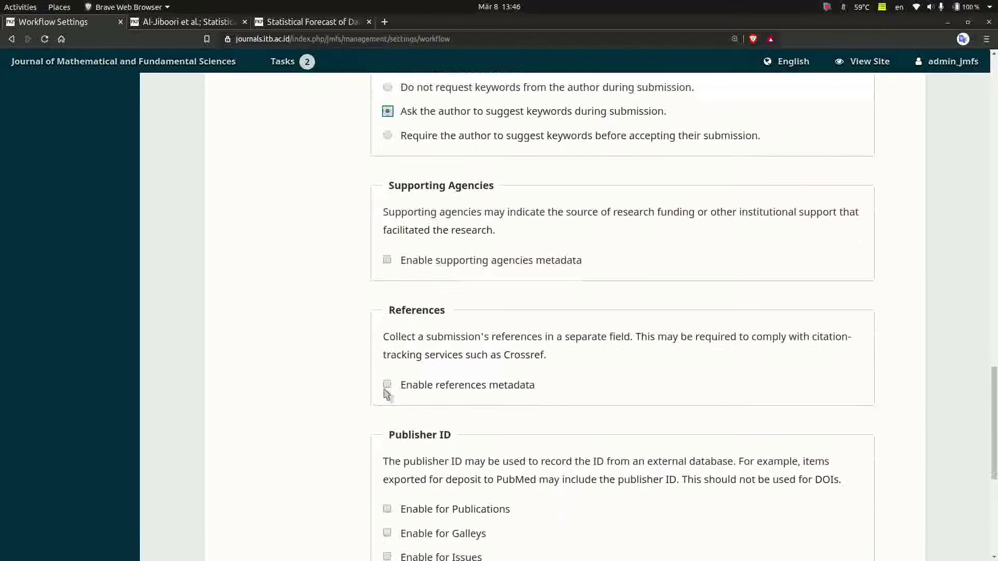
pyautogui.click(387, 385)
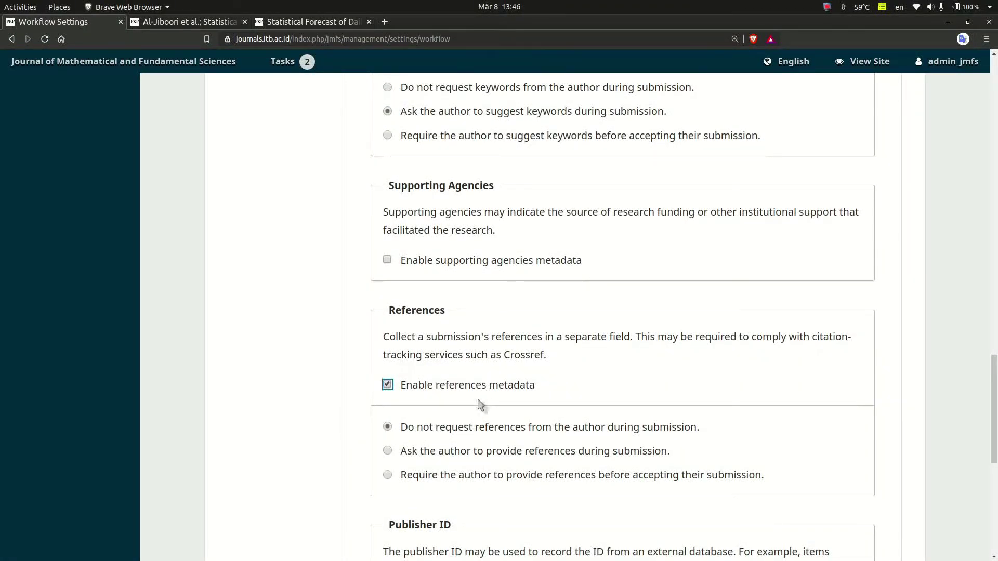
pyautogui.click(388, 451)
pyautogui.scroll(3, 349, 458)
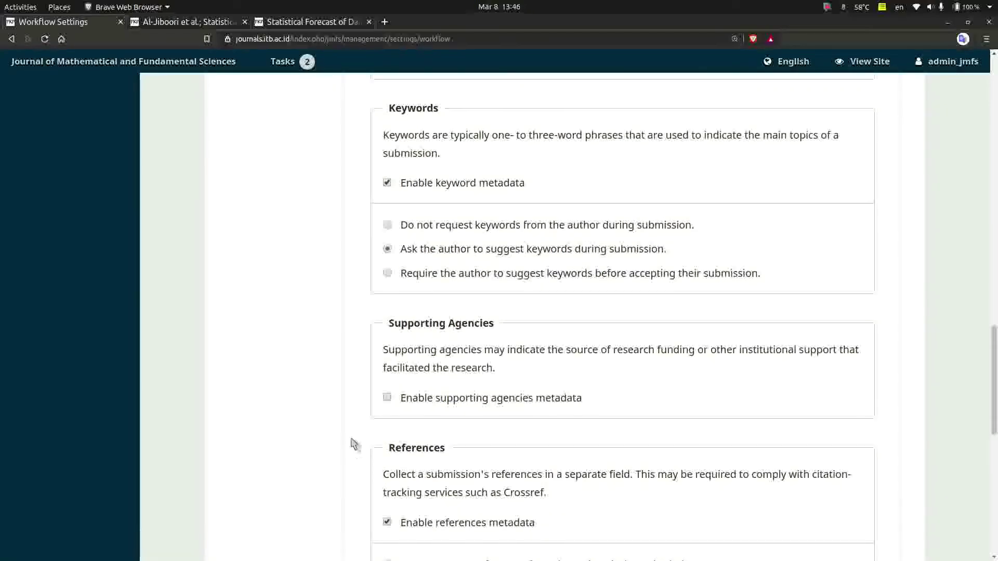
pyautogui.scroll(-10, 353, 444)
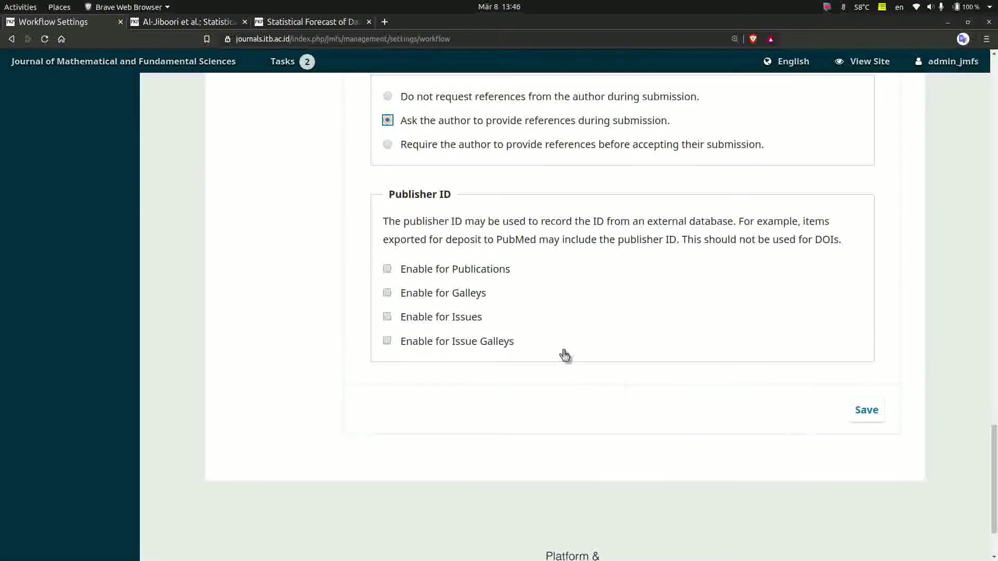
pyautogui.click(861, 422)
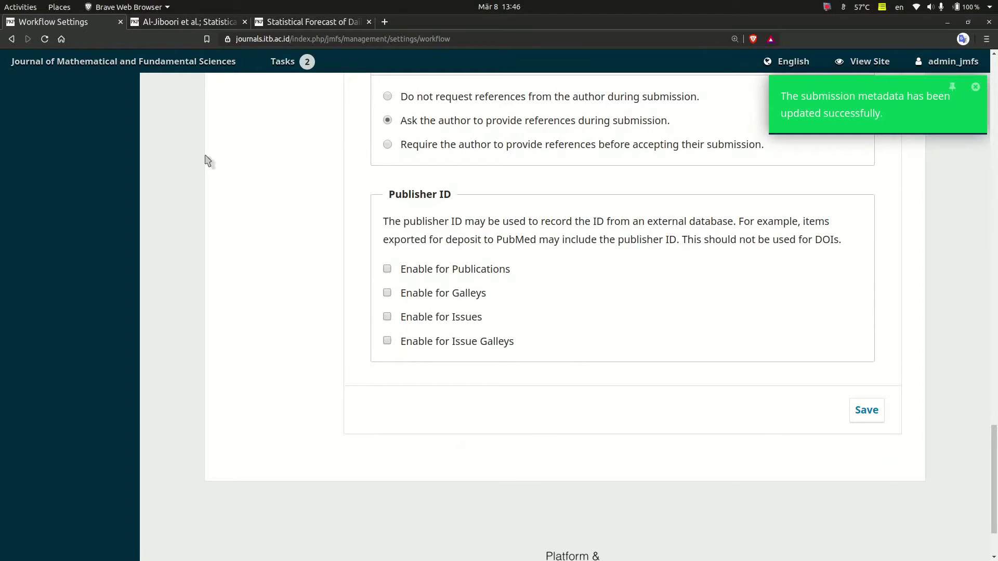
# - Return to the published article's submission record, reload it and open its publication details
pyautogui.scroll(6, 246, 235)
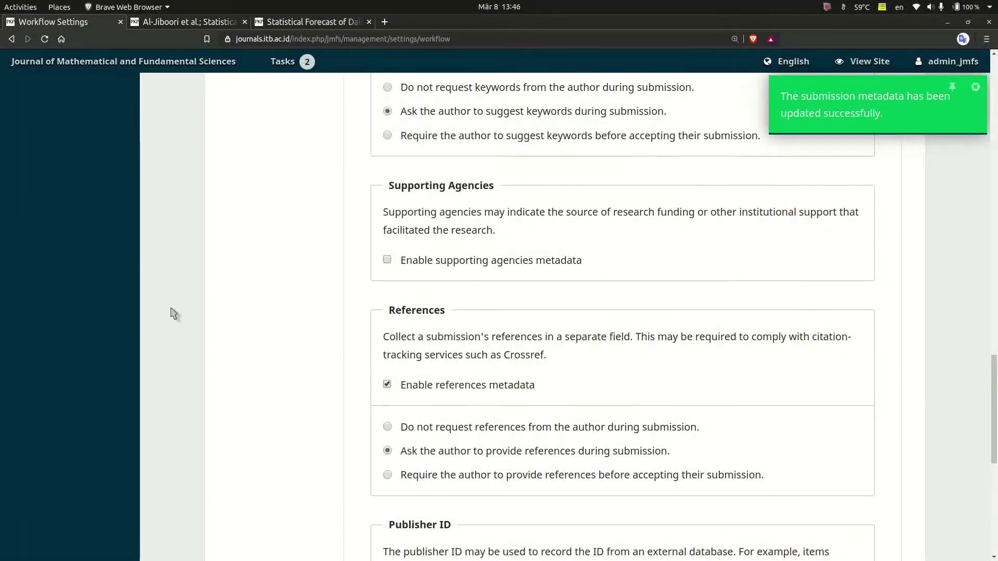
pyautogui.scroll(3, 173, 314)
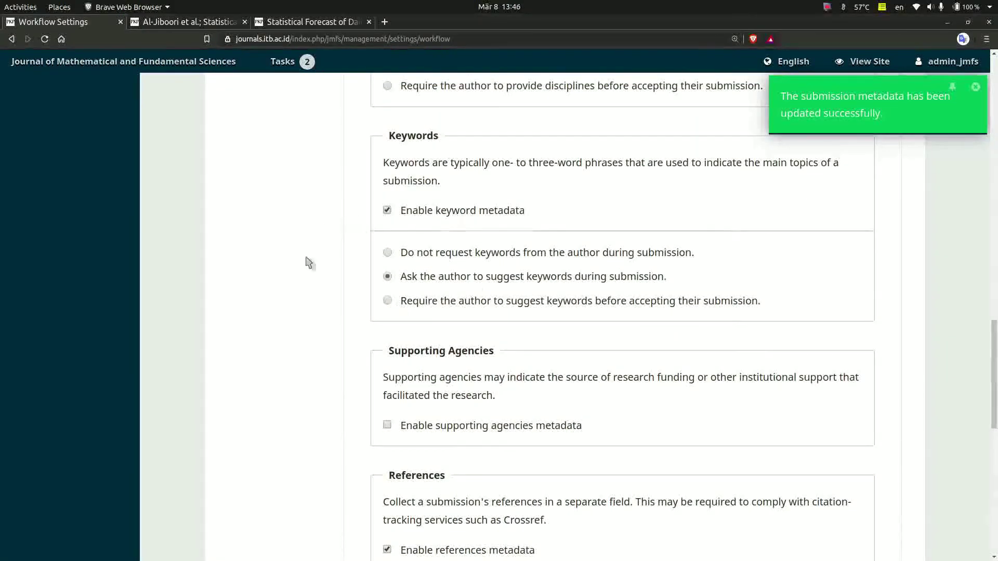
pyautogui.click(177, 22)
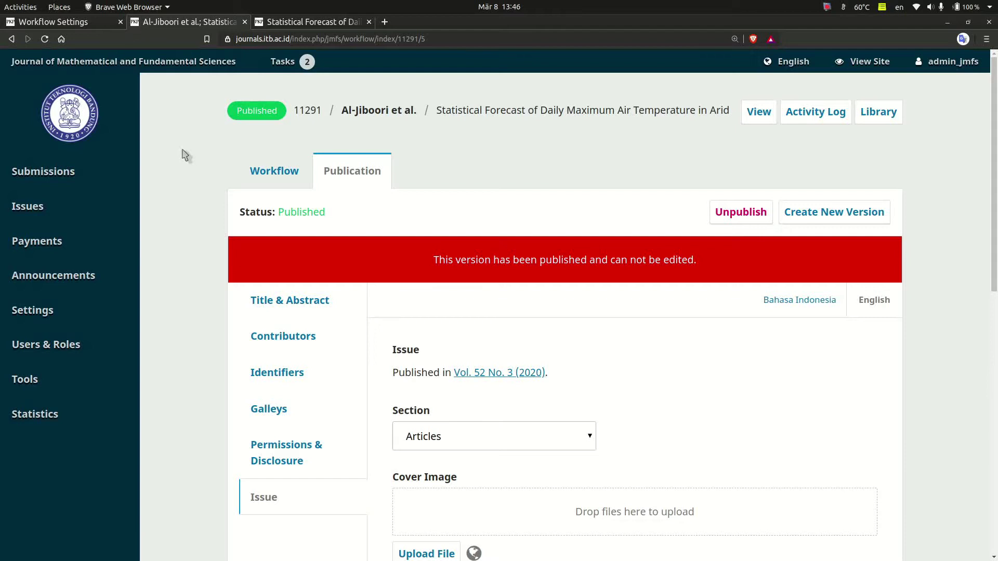
pyautogui.press('F5')
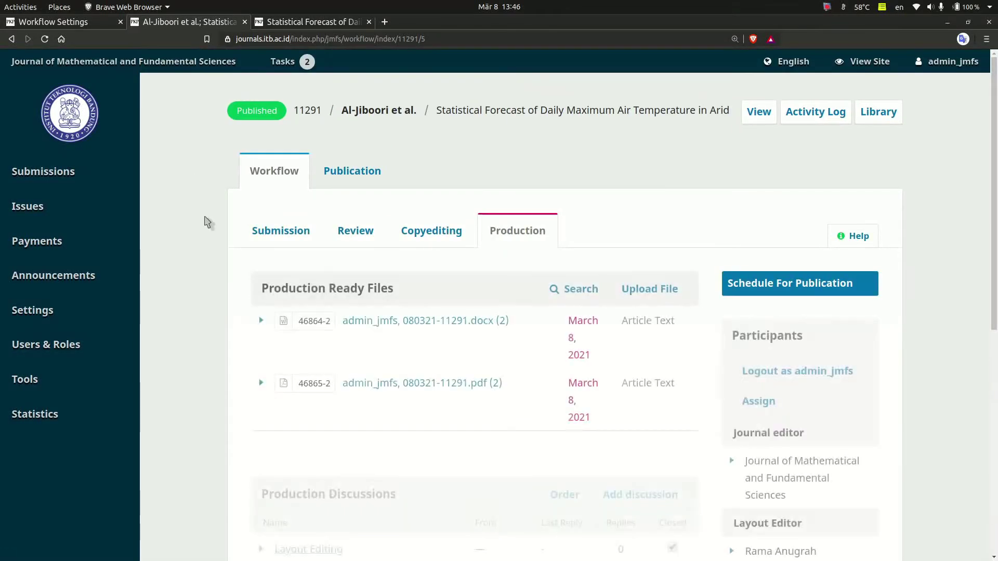
pyautogui.click(377, 175)
pyautogui.scroll(-5, 202, 274)
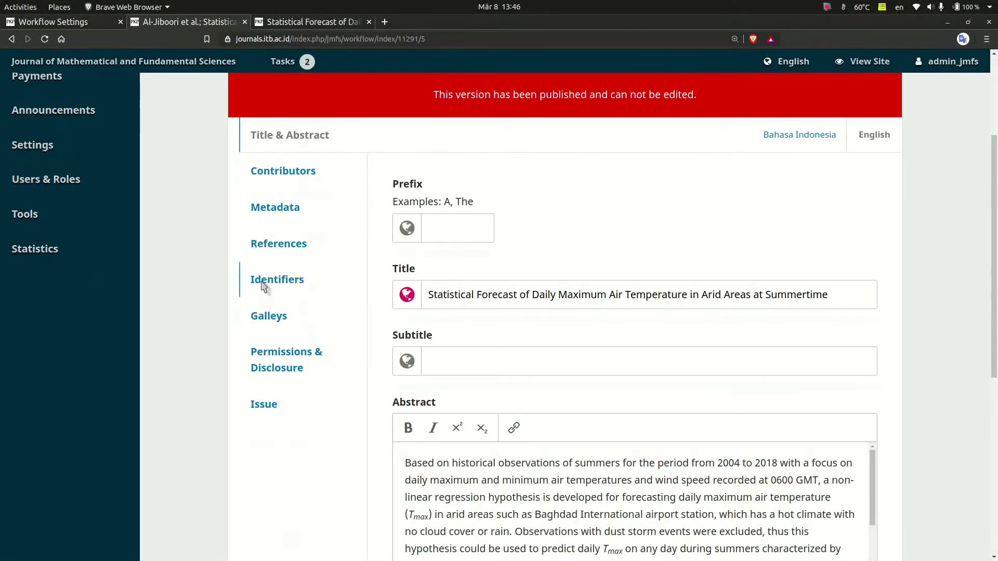
# - Examine the Metadata and References sections of the article's publication record
pyautogui.click(271, 247)
pyautogui.click(267, 214)
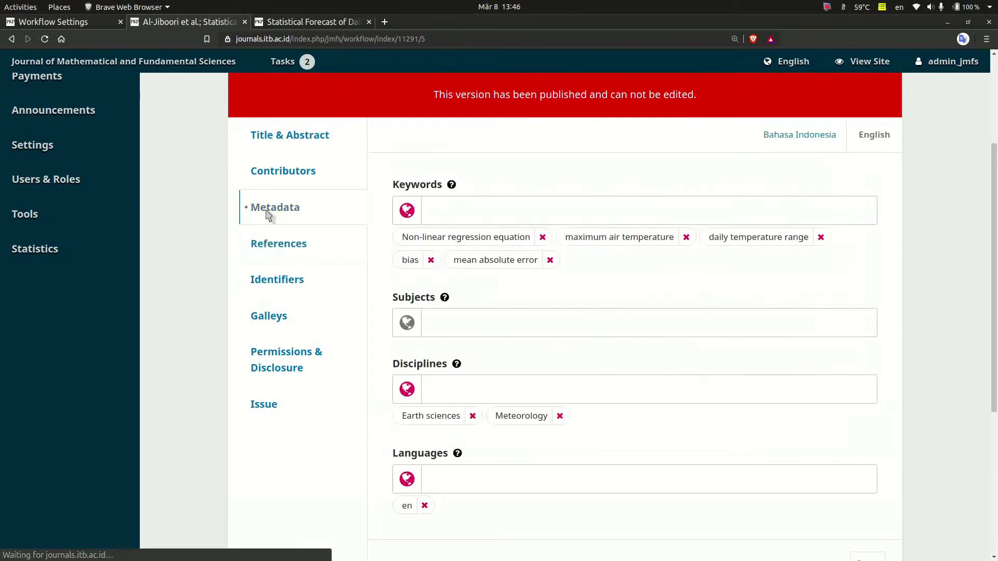
pyautogui.scroll(-3, 334, 382)
pyautogui.scroll(3, 337, 383)
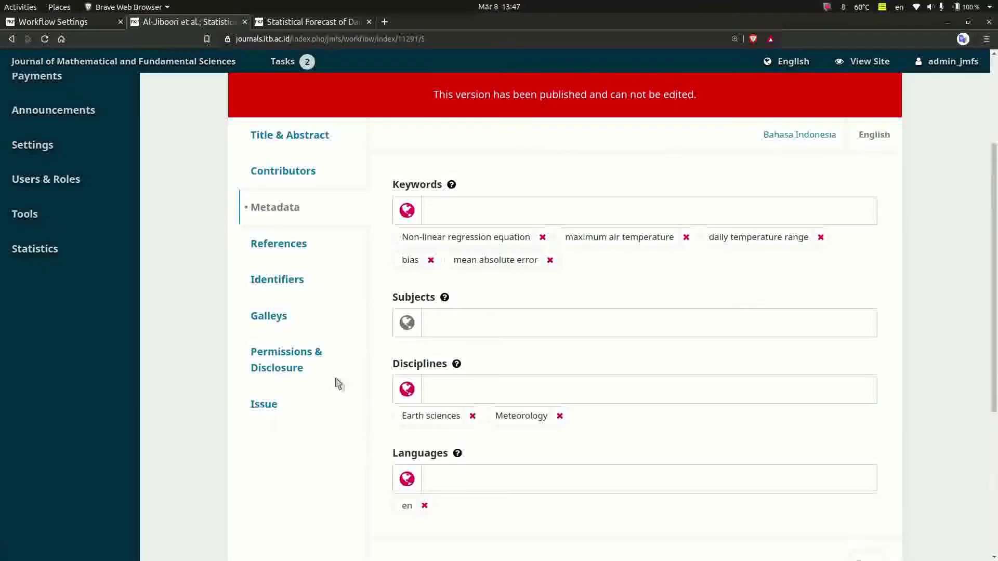
pyautogui.click(282, 248)
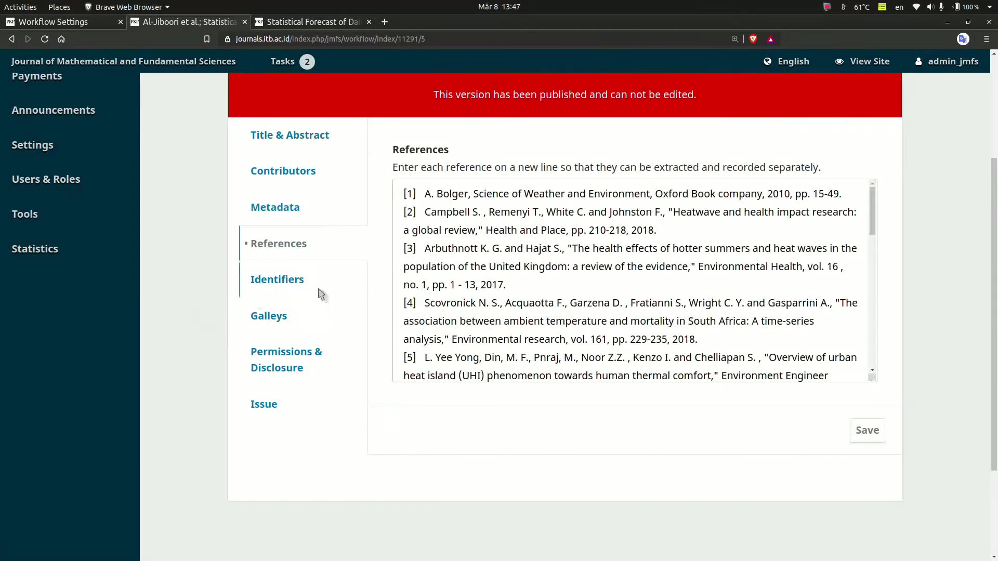
pyautogui.scroll(5, 208, 299)
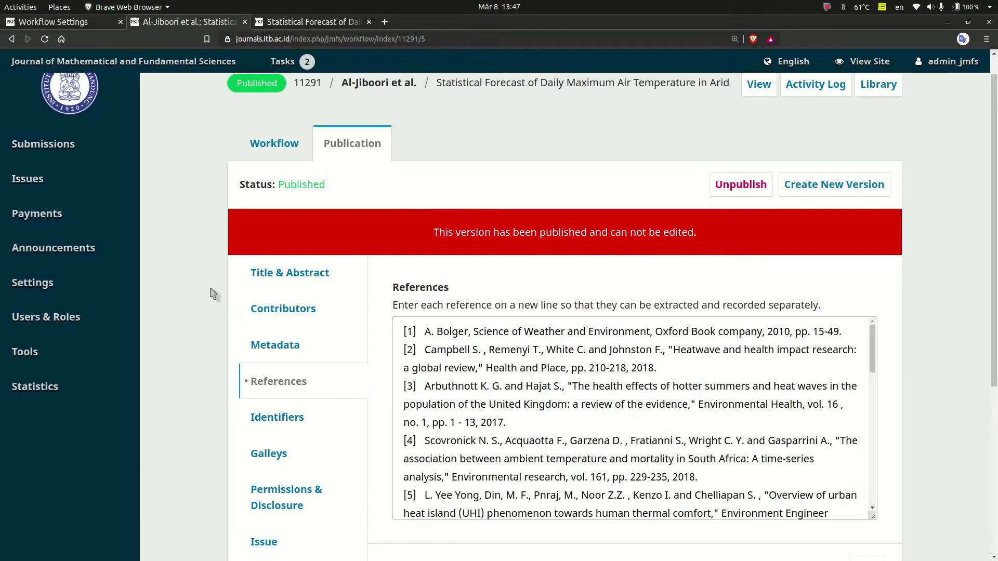
pyautogui.scroll(-4, 212, 292)
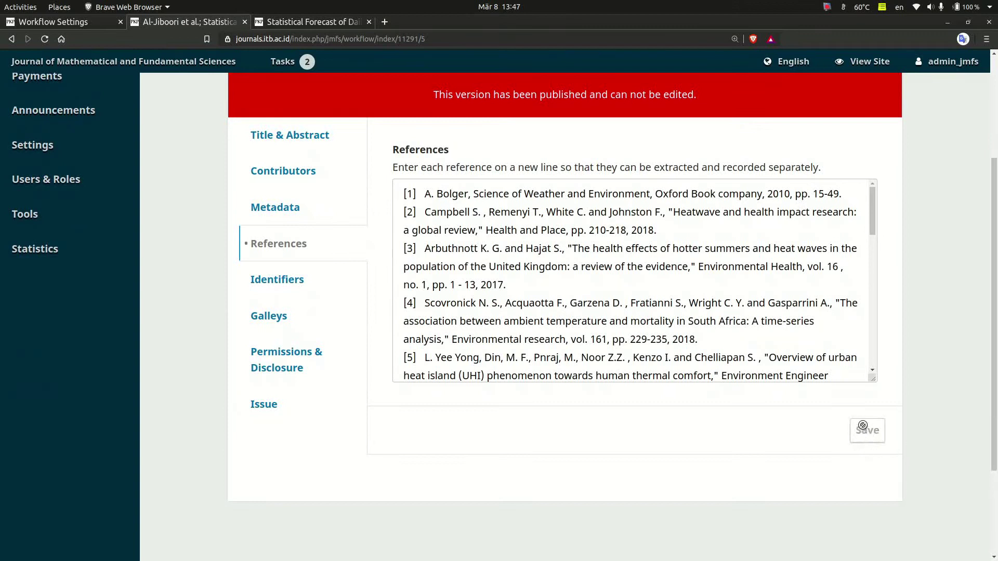
# - Unpublish the current version of the article so its publication record can be edited
pyautogui.scroll(2, 571, 312)
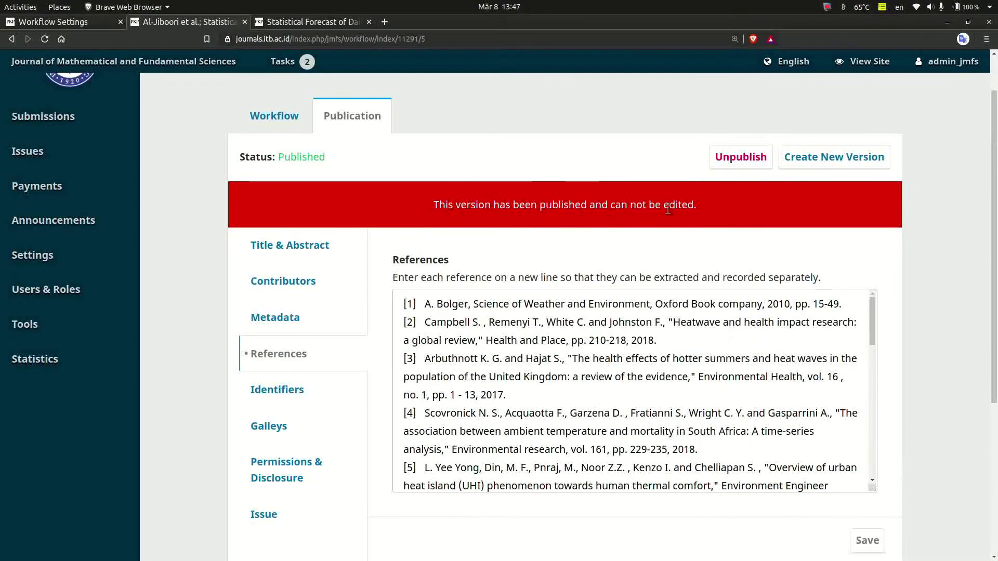
pyautogui.click(719, 164)
pyautogui.click(354, 179)
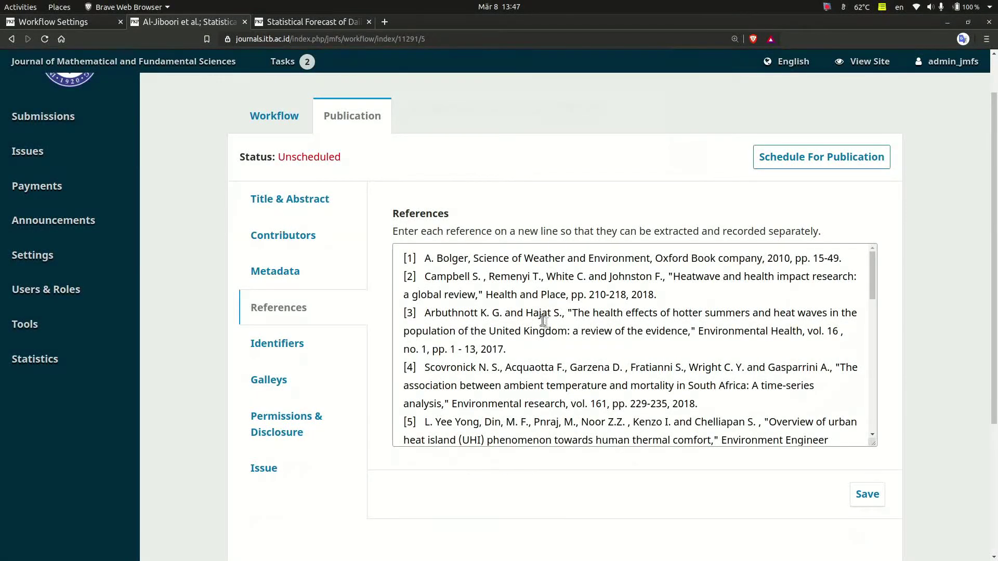
# - Replace the article's references with the entire reformatted reference list copied from the open Sublime Text document
pyautogui.scroll(-2, 514, 315)
pyautogui.moveTo(873, 283); pyautogui.dragTo(873, 263)
pyautogui.hotkey('alt', 'Tab')
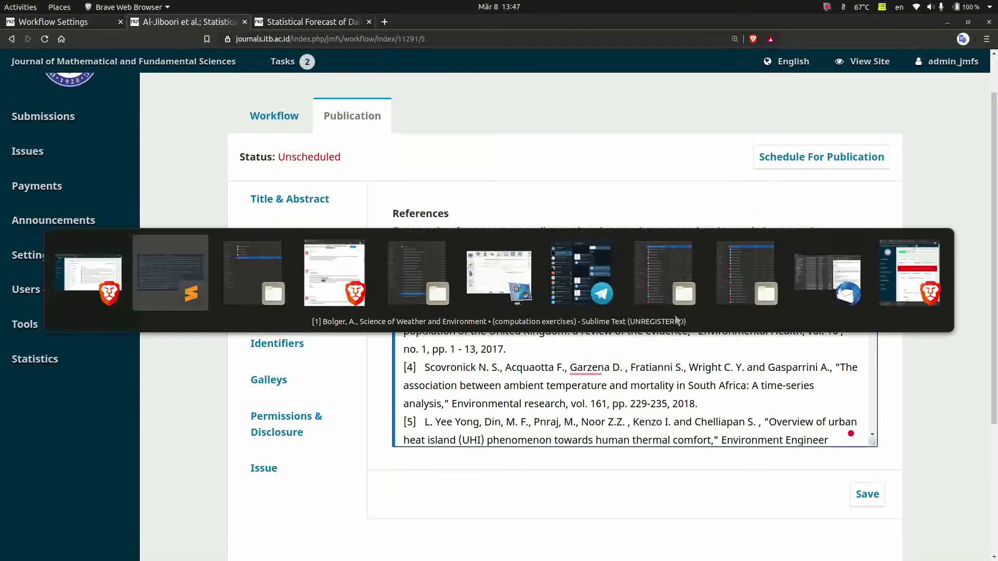
pyautogui.click(531, 271)
pyautogui.hotkey('ctrl', 'a')
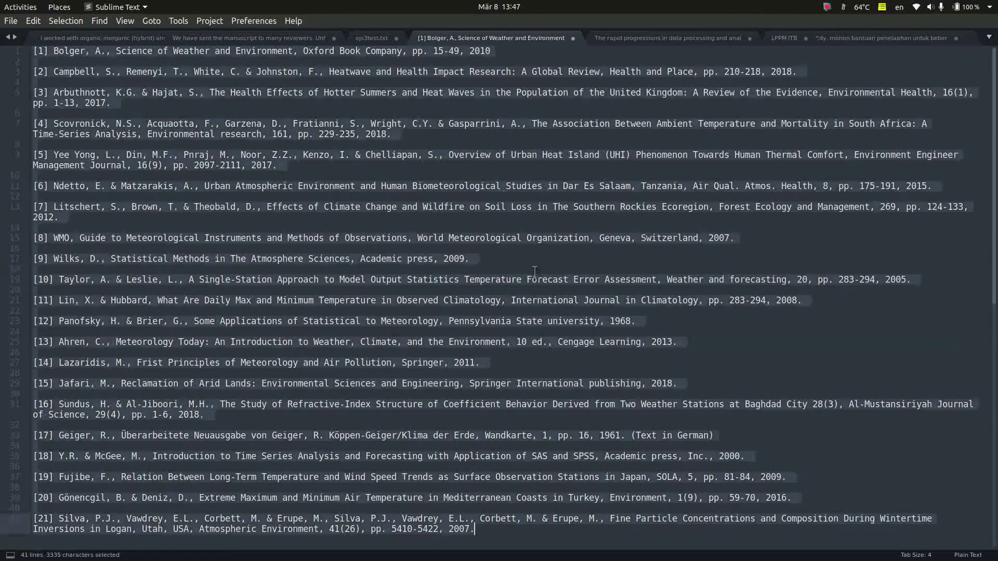
pyautogui.hotkey('alt', 'Tab')
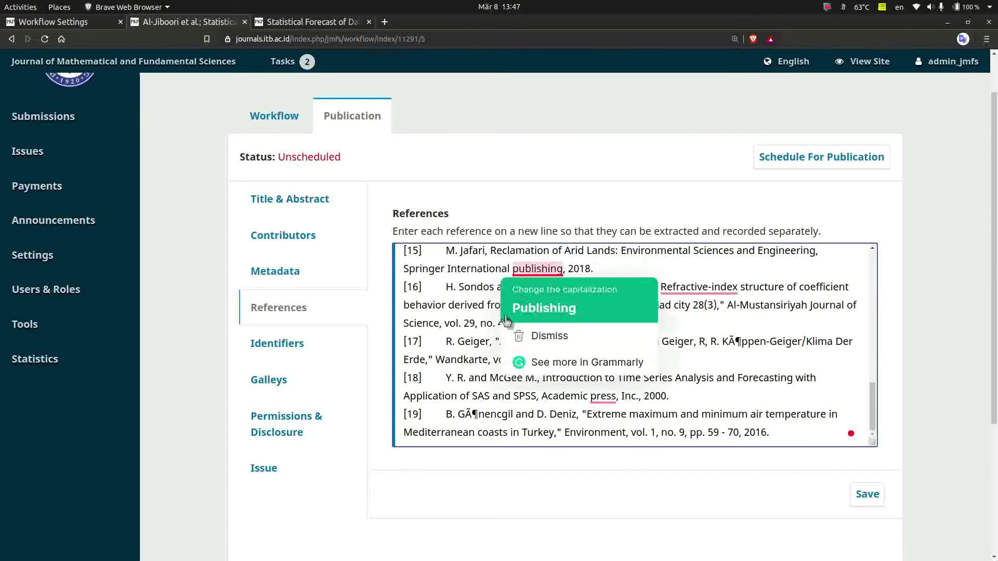
pyautogui.hotkey('ctrl', 'a')
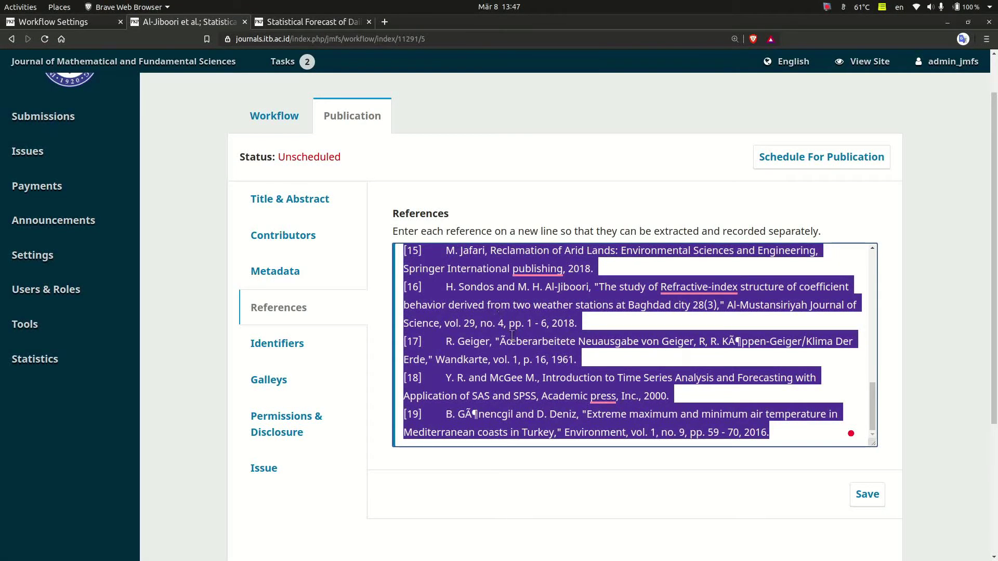
pyautogui.hotkey('ctrl', 'v')
# - Capitalize "Publishing" in reference 15 and "Press" in reference 18 using the Grammarly suggestions
pyautogui.scroll(3, 572, 372)
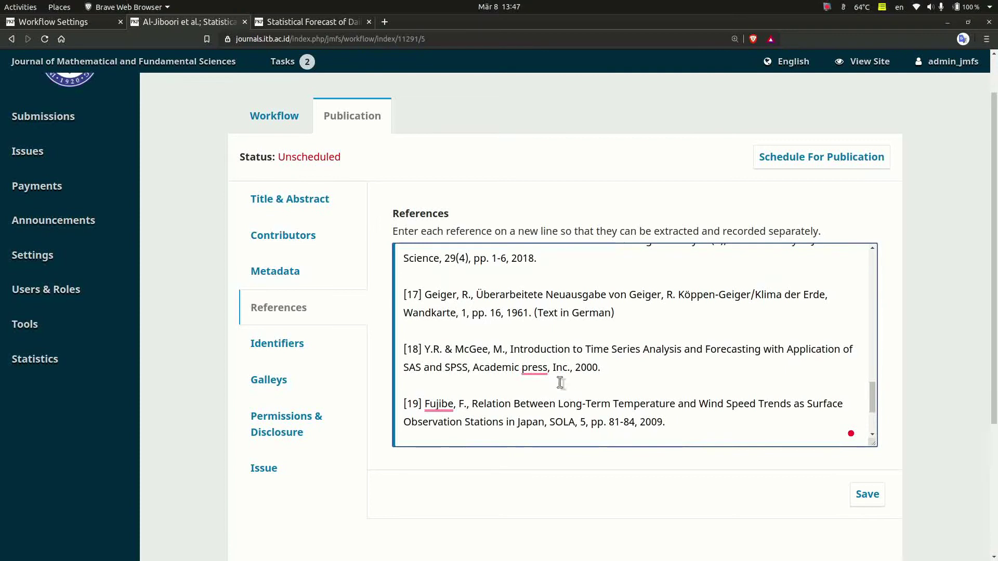
pyautogui.scroll(4, 561, 390)
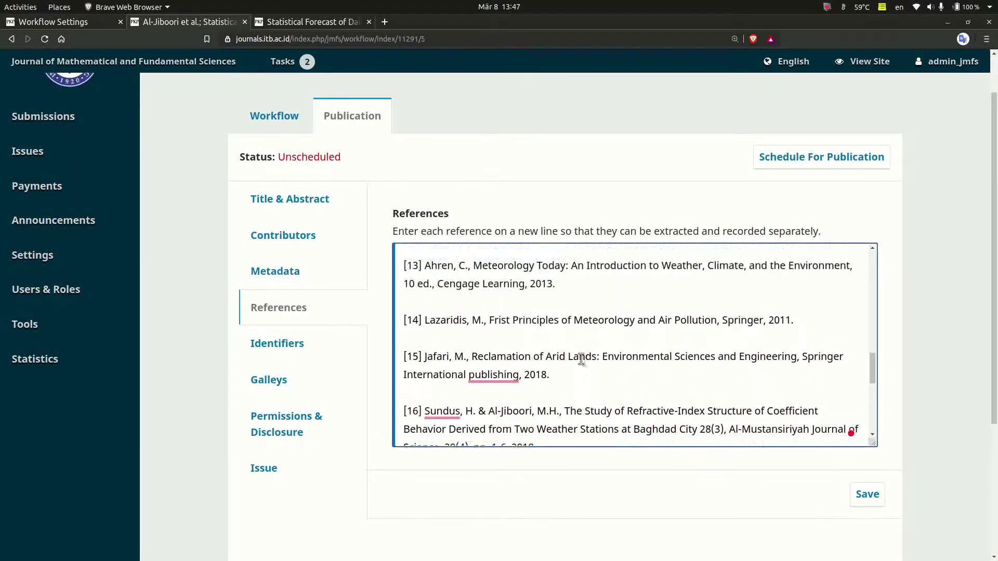
pyautogui.moveTo(493, 365)
pyautogui.click(501, 383)
pyautogui.scroll(-3, 562, 389)
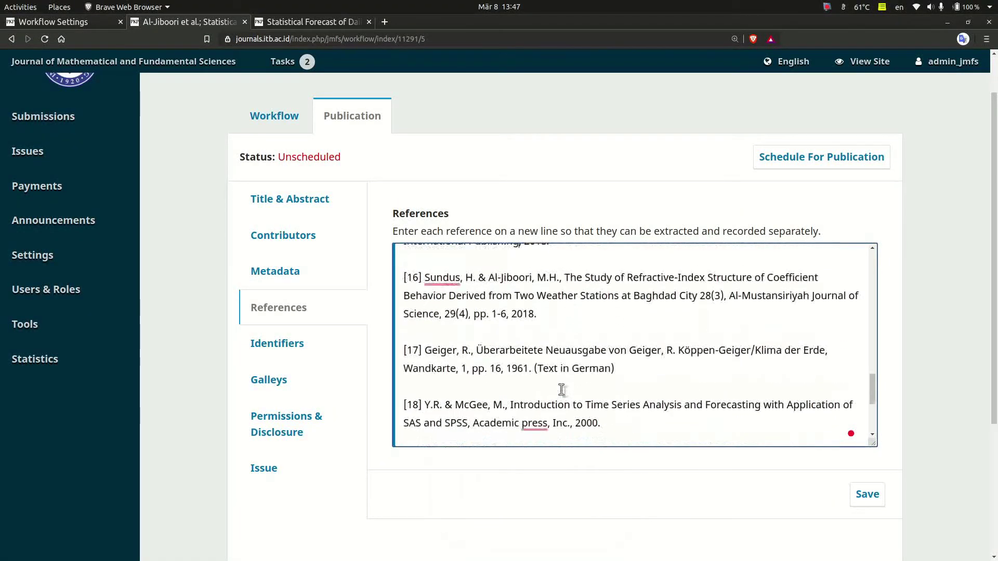
pyautogui.moveTo(535, 422)
pyautogui.click(546, 455)
pyautogui.scroll(-3, 499, 337)
pyautogui.moveTo(451, 280)
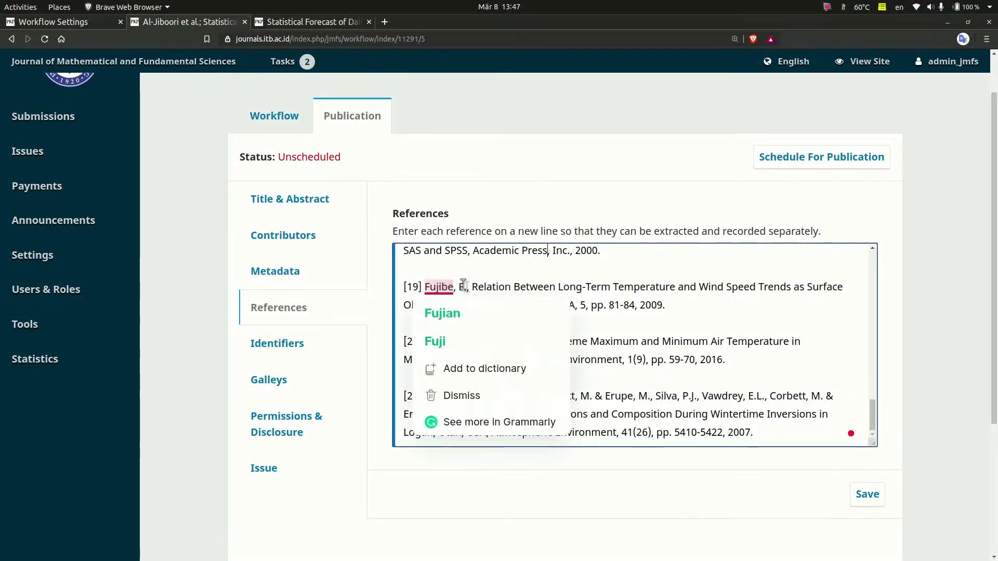
# - Accept the Grammarly capitalization of "University" in reference 12 and "Press" in reference 9
pyautogui.scroll(9, 513, 338)
pyautogui.scroll(1, 579, 346)
pyautogui.moveTo(459, 387)
pyautogui.click(453, 415)
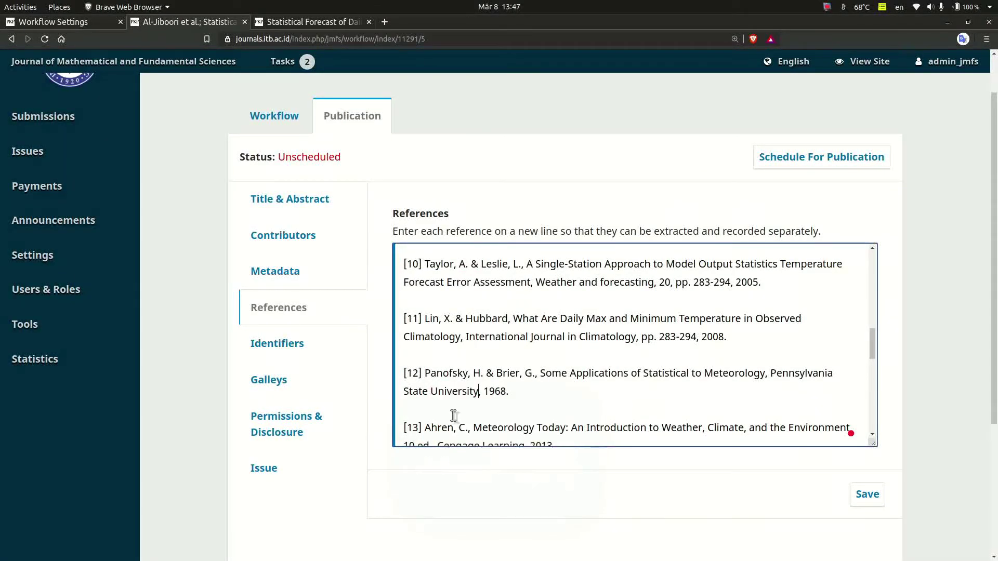
pyautogui.scroll(3, 471, 384)
pyautogui.moveTo(757, 366)
pyautogui.click(761, 405)
# - Accept the suggested comma after "Health" in reference 2 and save the references
pyautogui.scroll(1, 584, 382)
pyautogui.scroll(10, 584, 382)
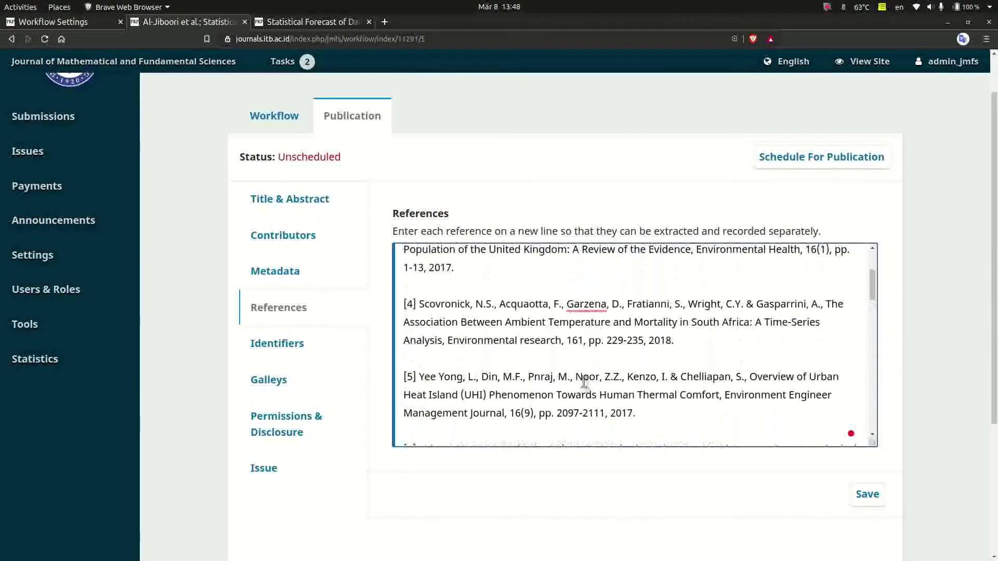
pyautogui.moveTo(518, 315)
pyautogui.click(512, 339)
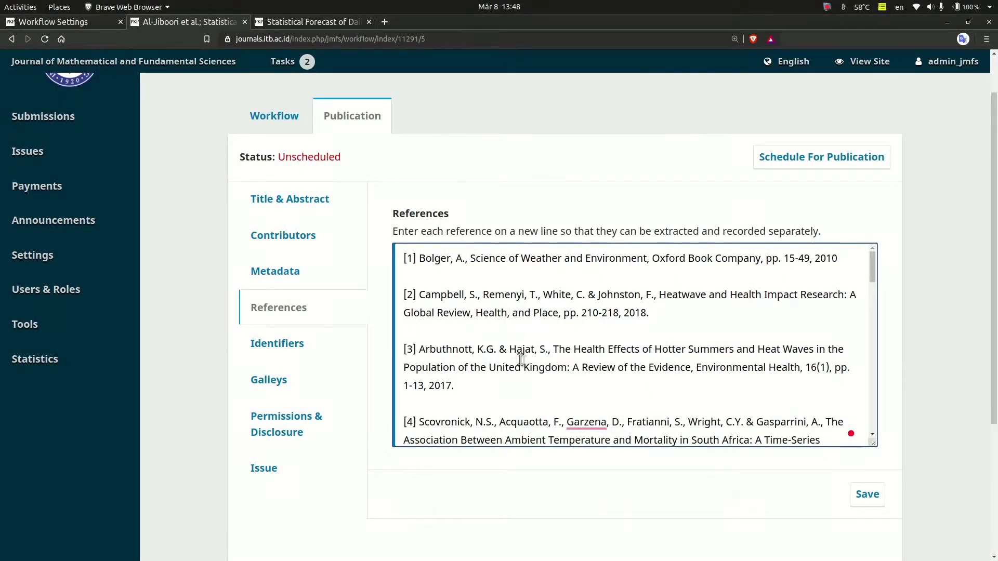
pyautogui.scroll(2, 519, 353)
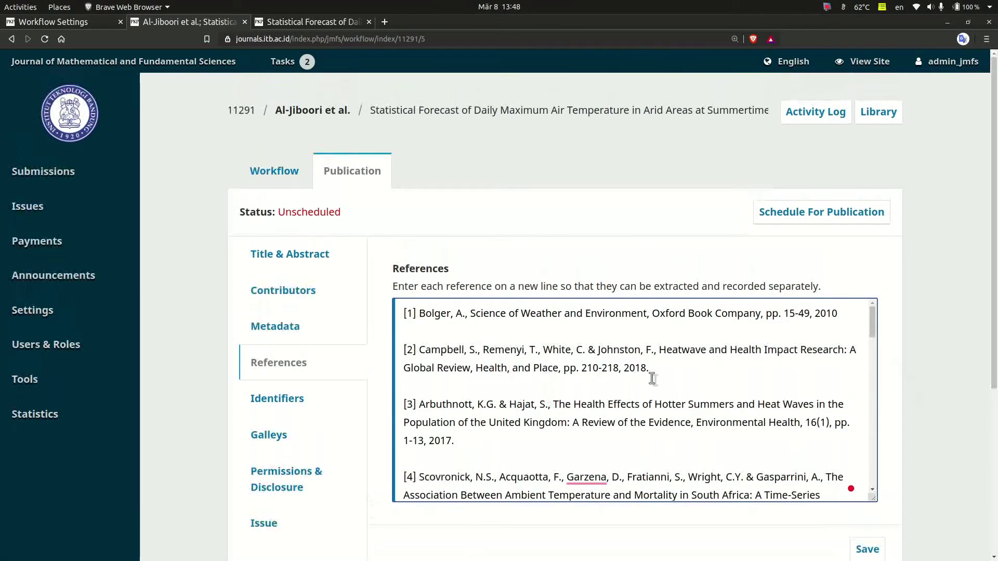
pyautogui.scroll(-4, 883, 457)
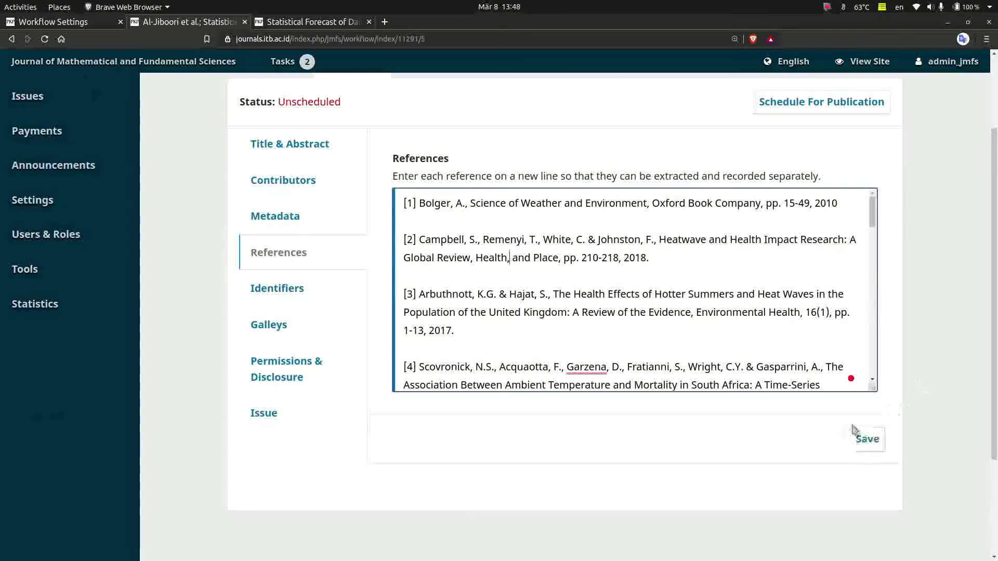
pyautogui.click(866, 440)
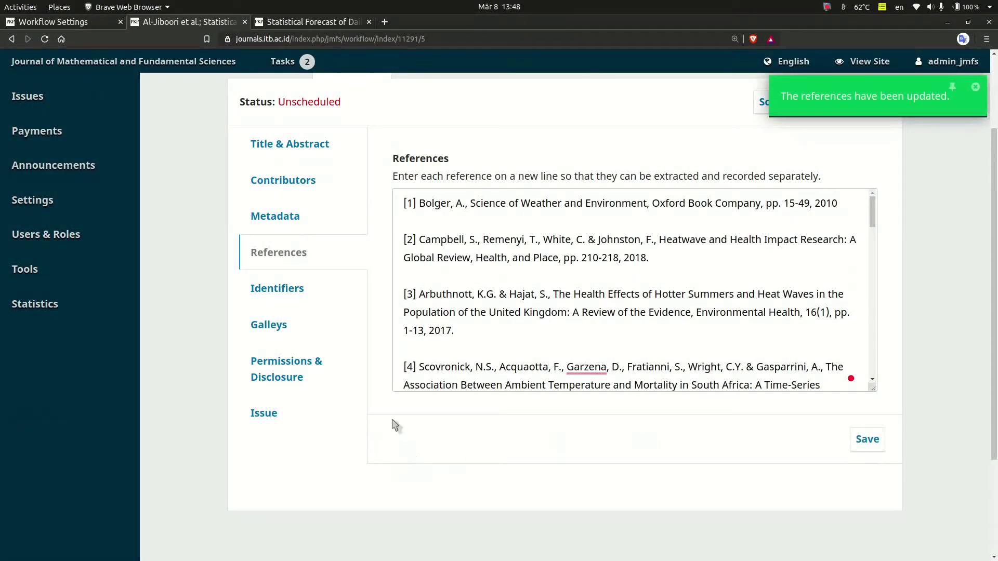
# - Assign the article to issue Vol. 52 No. 3 (2020) and publish it again
pyautogui.click(290, 371)
pyautogui.click(288, 318)
pyautogui.click(289, 290)
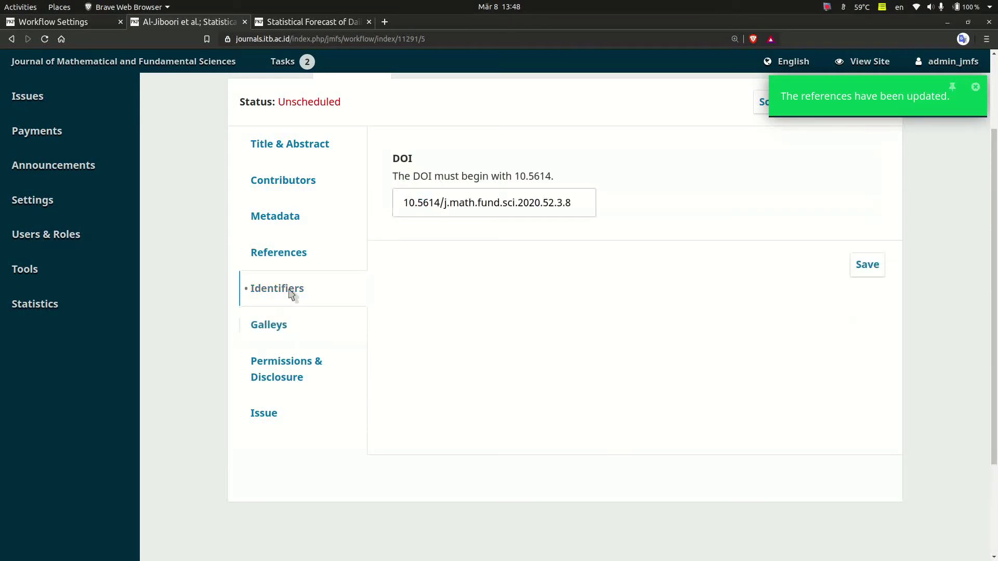
pyautogui.click(279, 415)
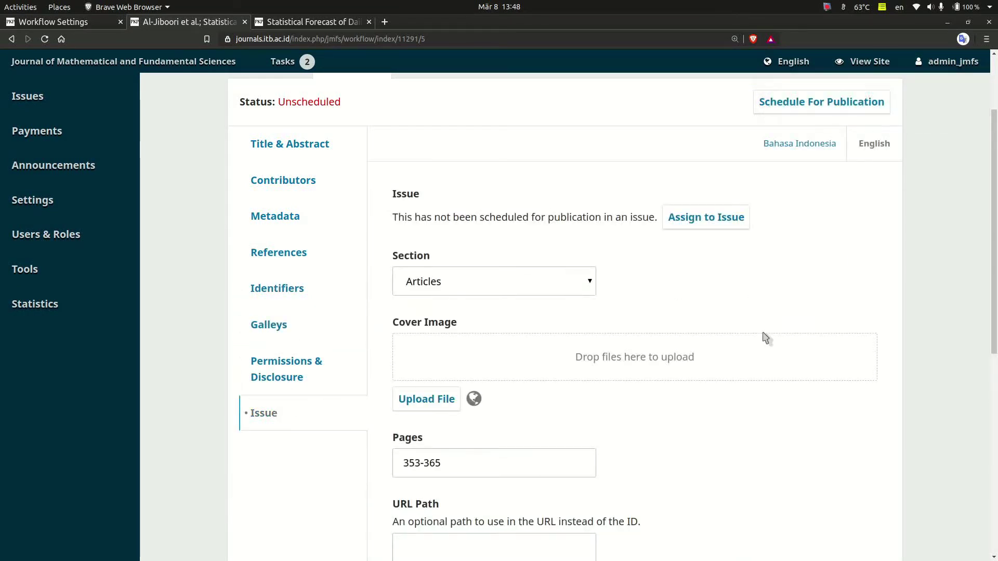
pyautogui.scroll(-5, 853, 312)
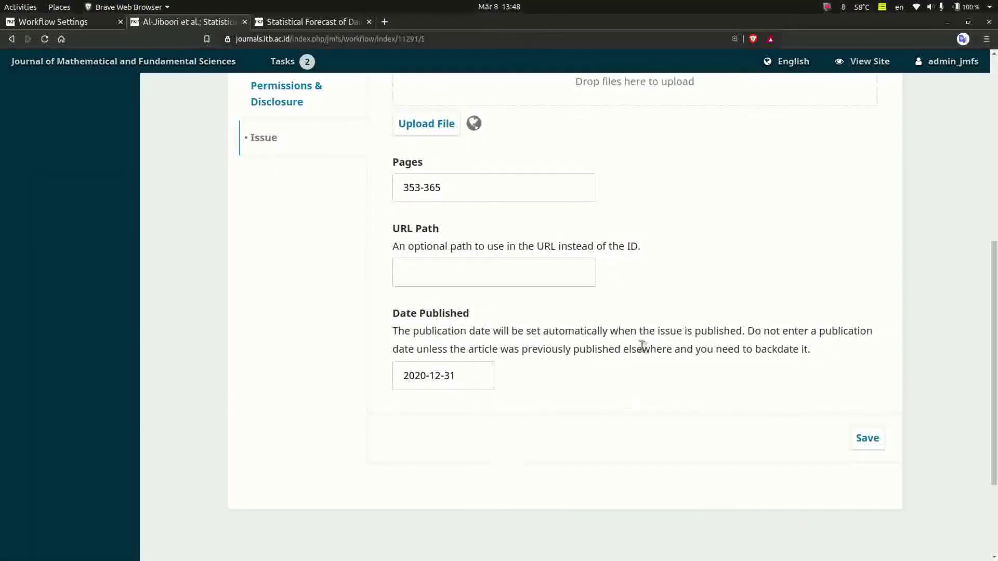
pyautogui.scroll(5, 694, 435)
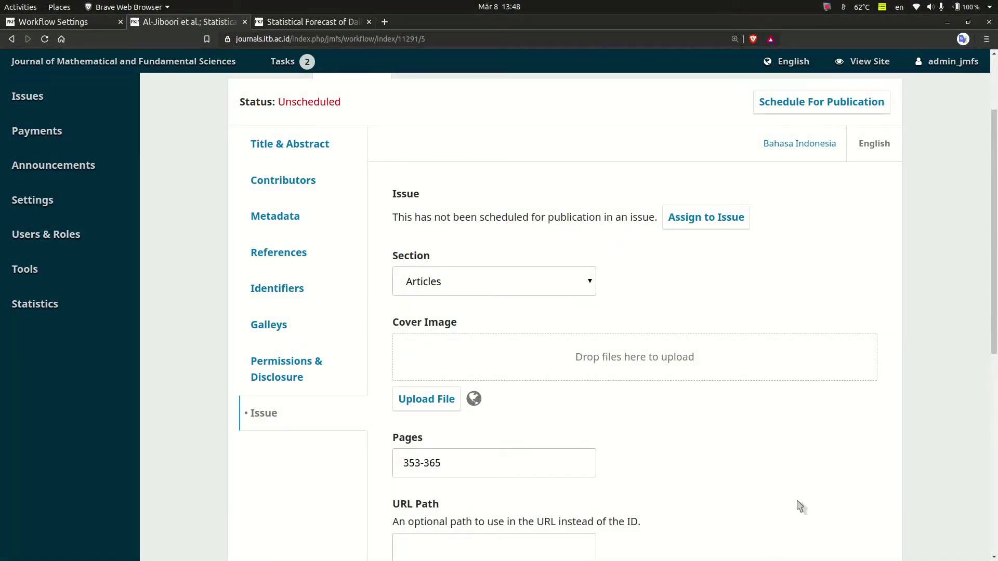
pyautogui.click(730, 225)
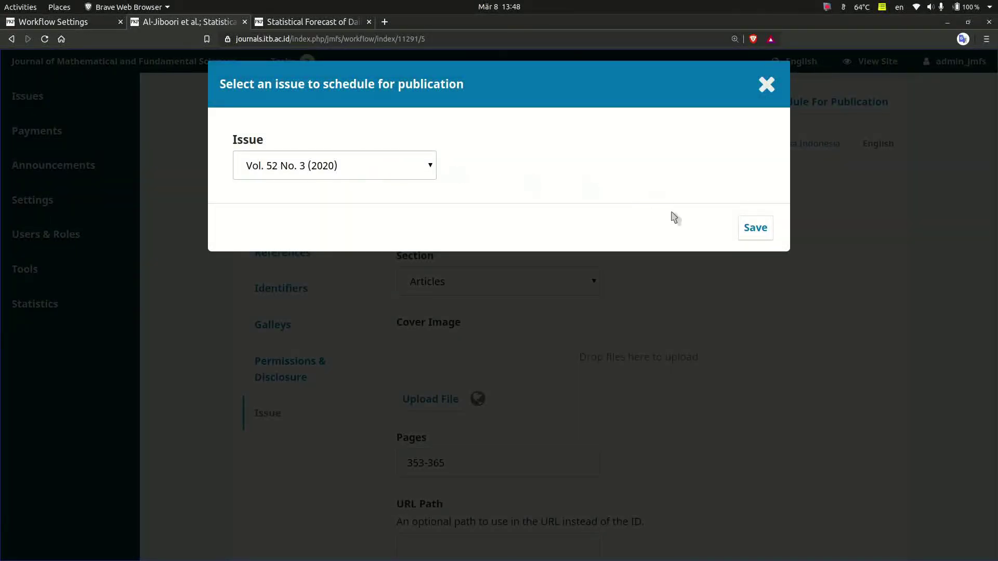
pyautogui.click(430, 165)
pyautogui.click(430, 166)
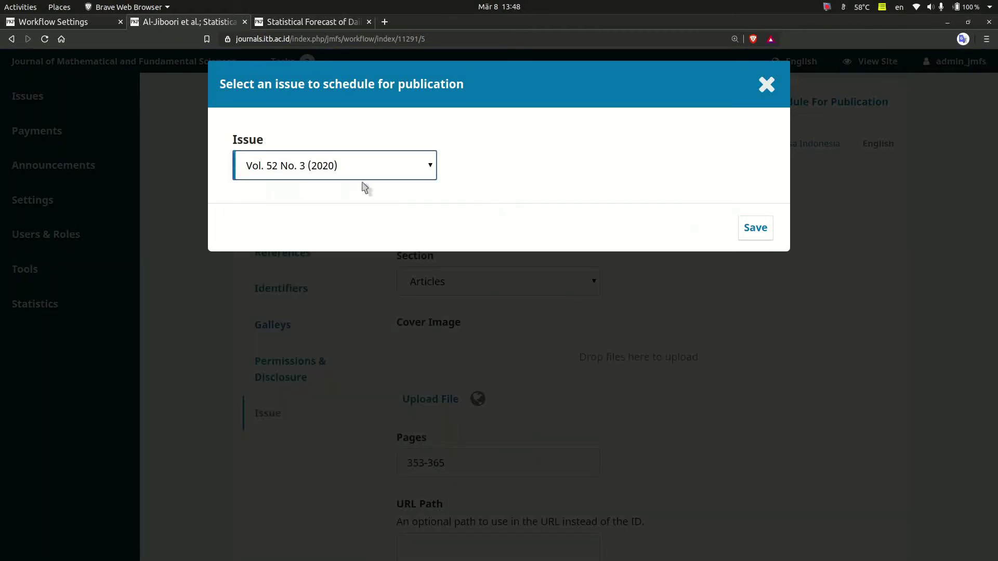
pyautogui.click(765, 235)
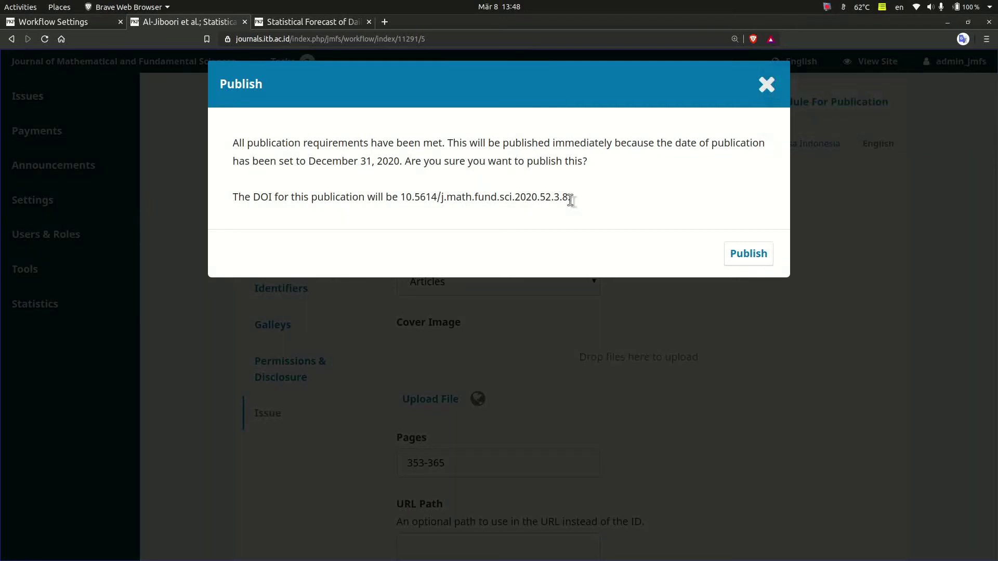
pyautogui.click(749, 254)
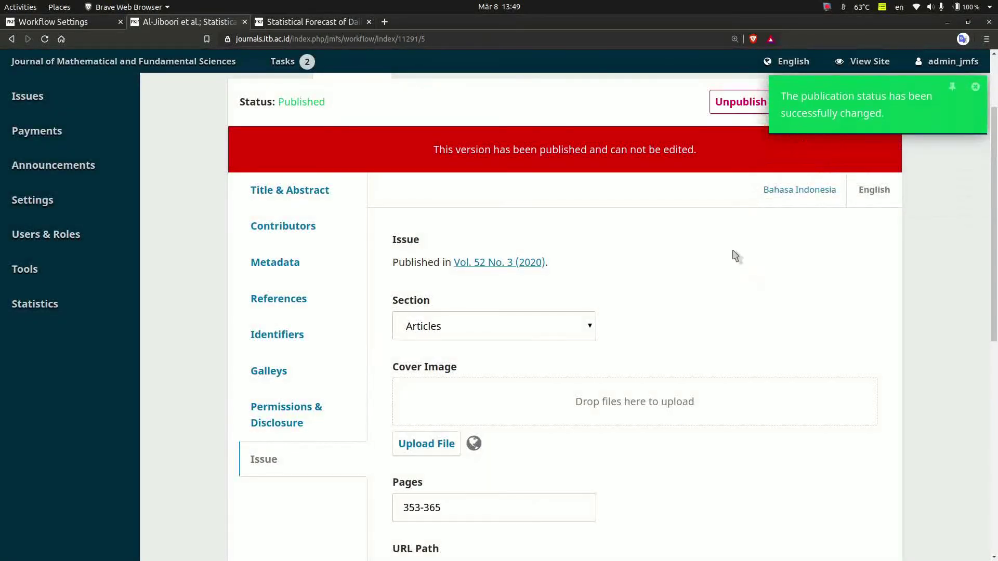
# - Check the References section of the republished article's publication record
pyautogui.scroll(3, 770, 148)
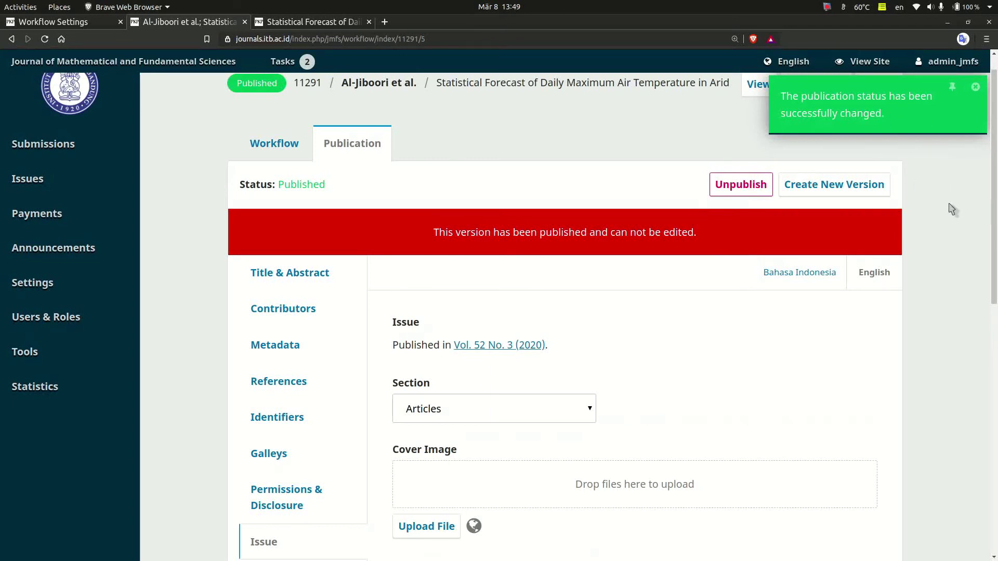
pyautogui.scroll(-5, 951, 208)
pyautogui.scroll(4, 326, 444)
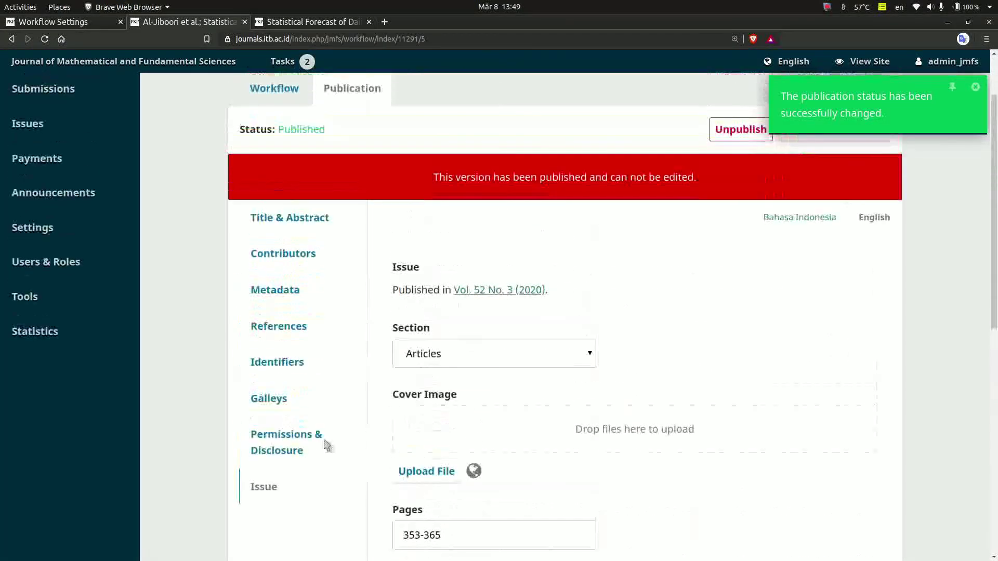
pyautogui.click(308, 336)
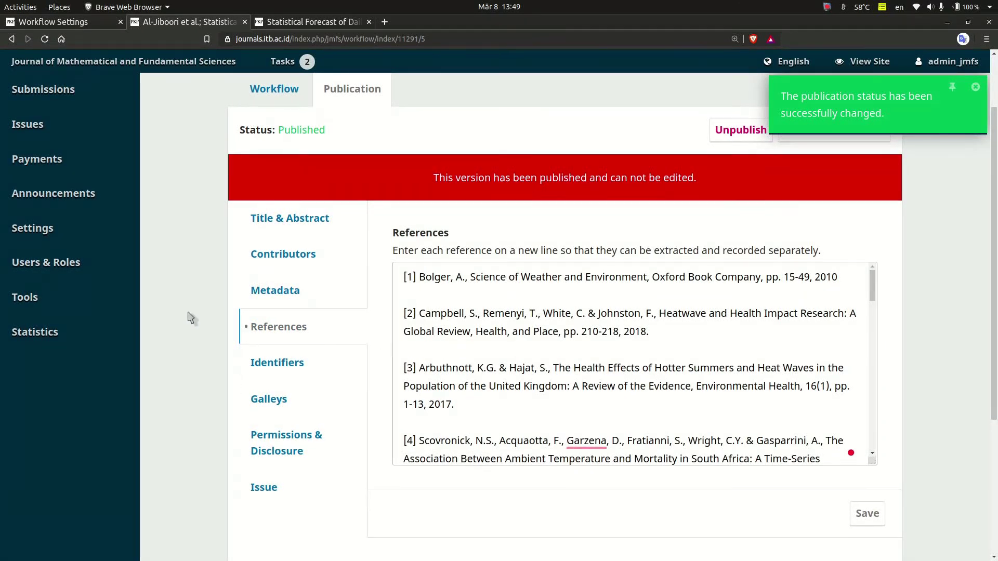
pyautogui.scroll(3, 189, 318)
# - Reload the public article page, examine its references and article details, and return to the submission record
pyautogui.click(296, 21)
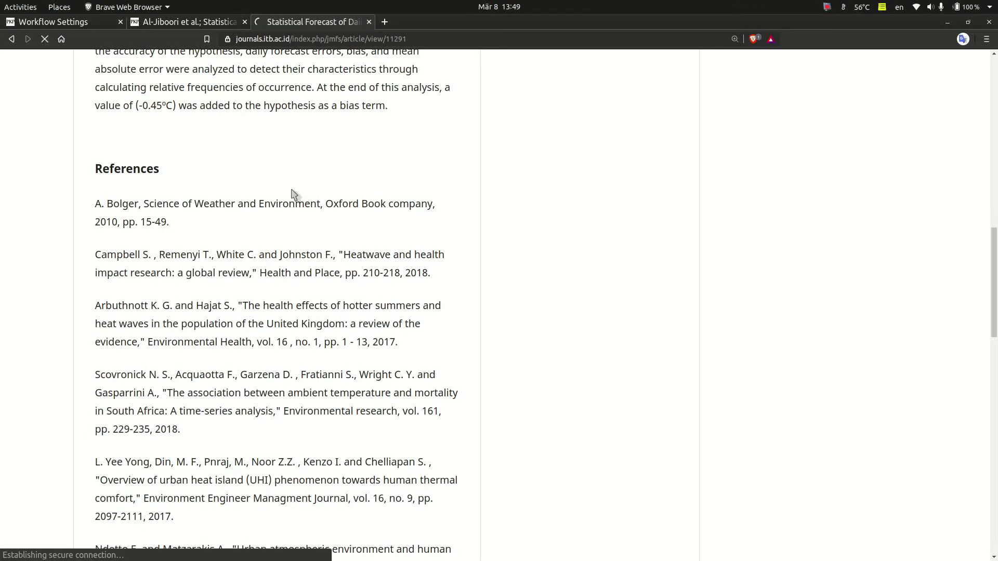
pyautogui.scroll(2, 285, 308)
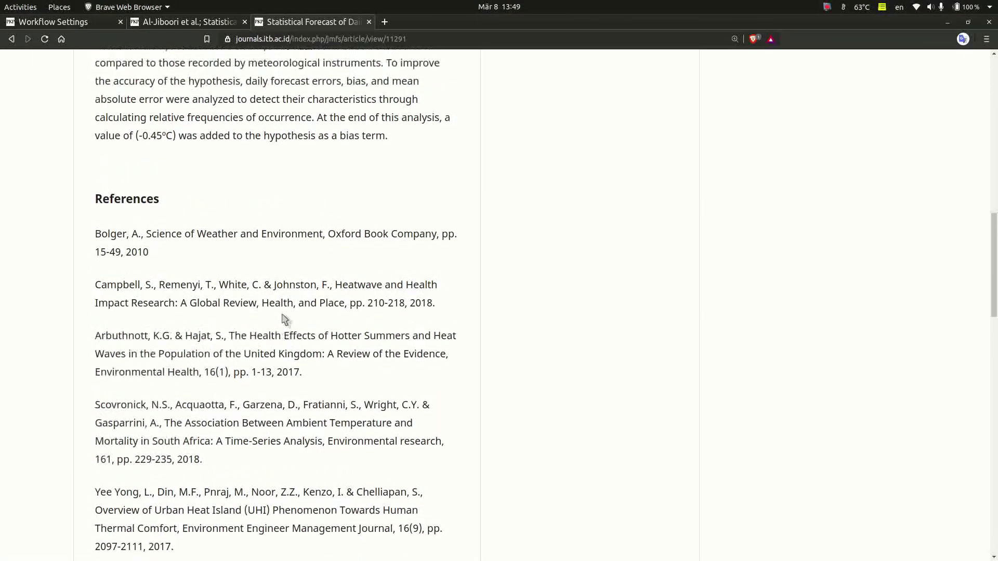
pyautogui.scroll(5, 268, 332)
pyautogui.scroll(-5, 260, 251)
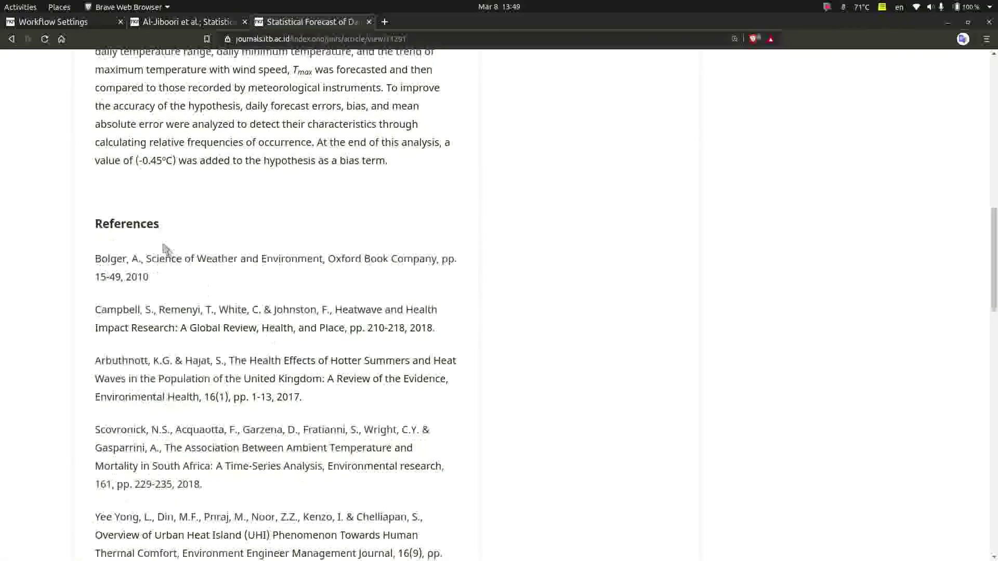
pyautogui.scroll(-6, 322, 345)
pyautogui.scroll(-20, 273, 276)
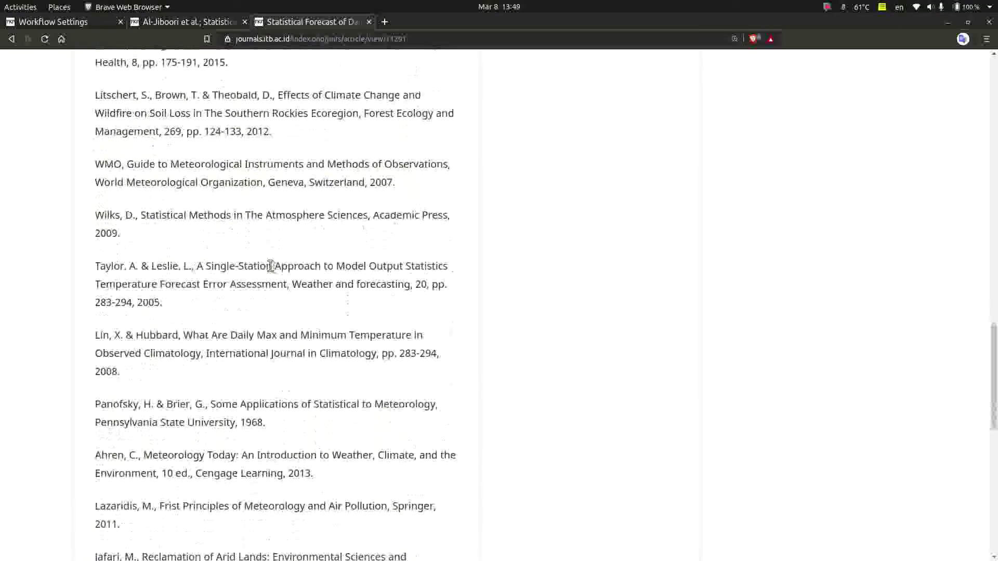
pyautogui.scroll(-3, 273, 279)
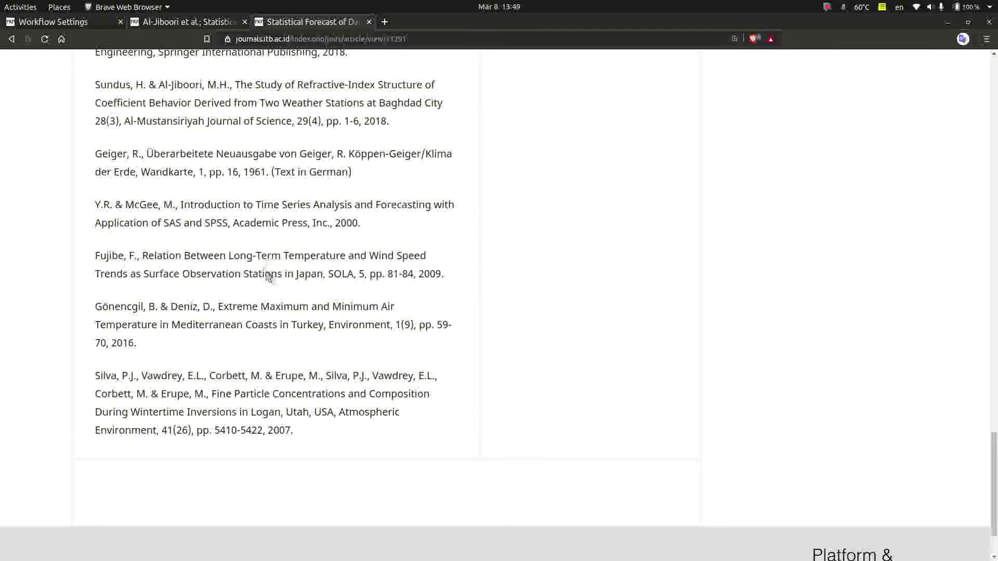
pyautogui.scroll(1, 403, 434)
pyautogui.scroll(7, 403, 434)
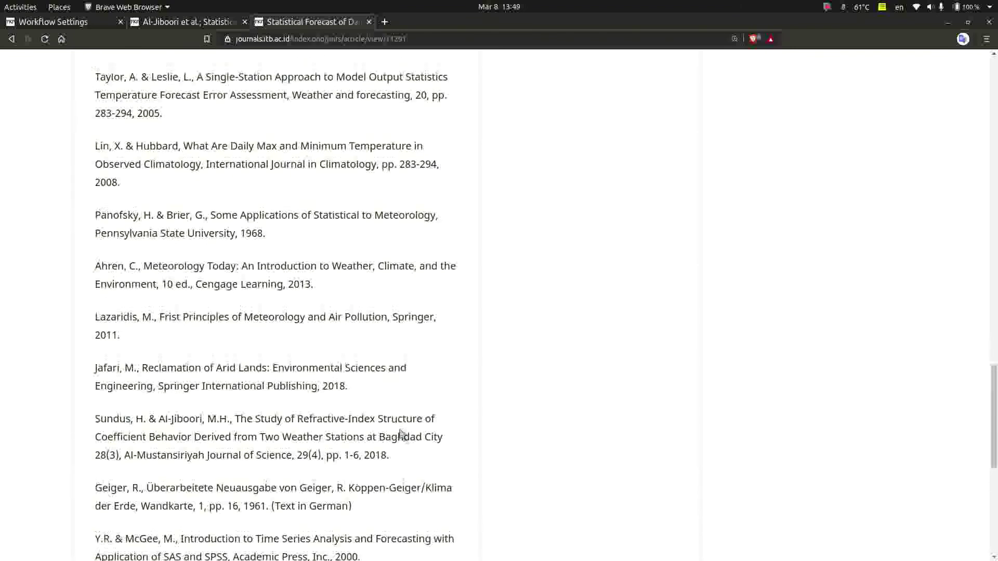
pyautogui.scroll(11, 385, 416)
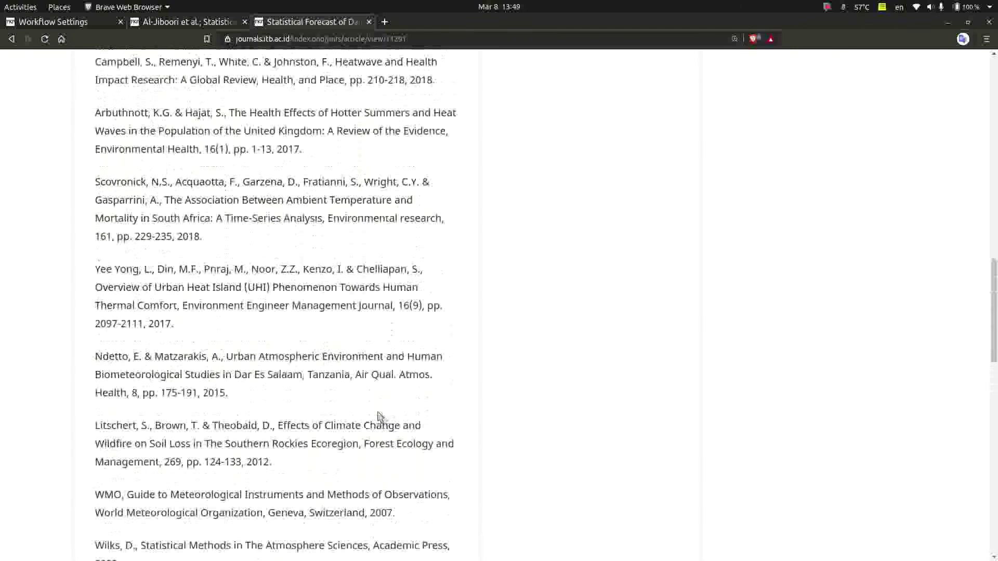
pyautogui.scroll(8, 381, 417)
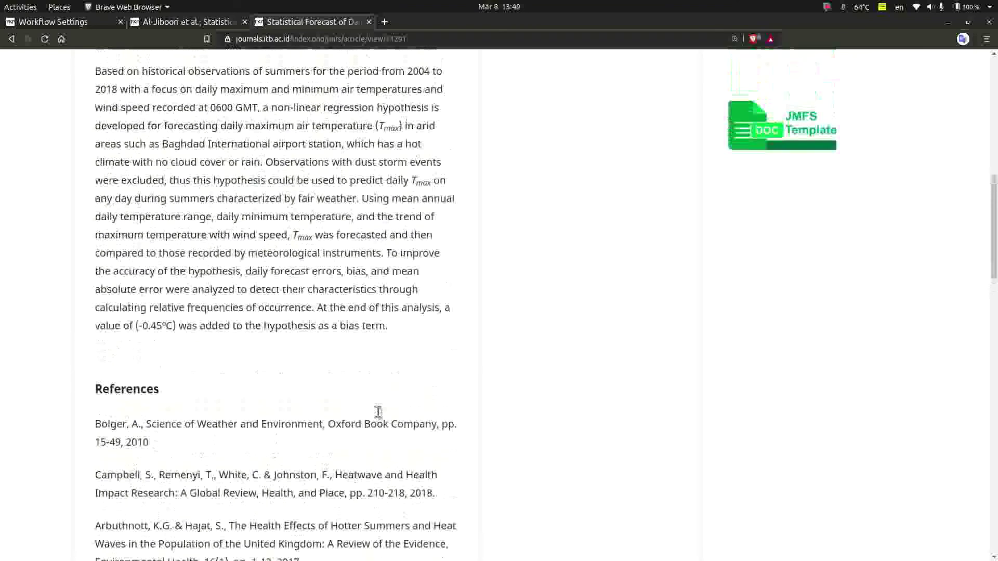
pyautogui.scroll(6, 378, 413)
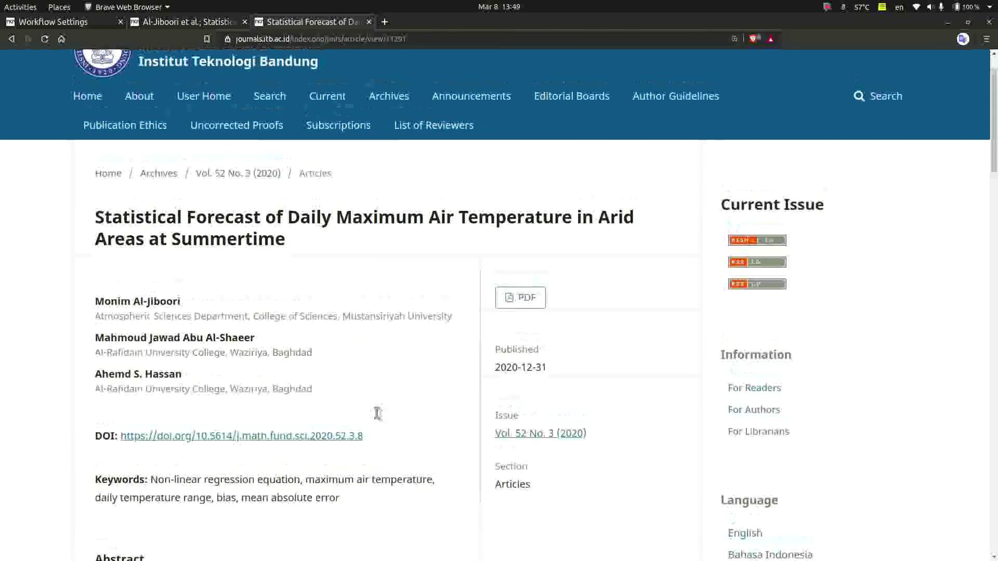
pyautogui.click(199, 24)
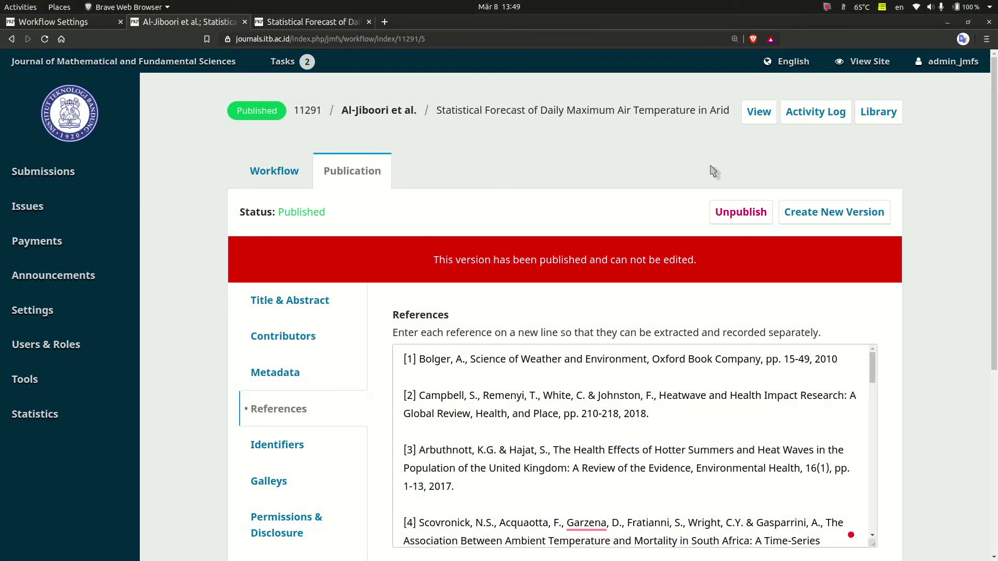
pyautogui.click(827, 7)
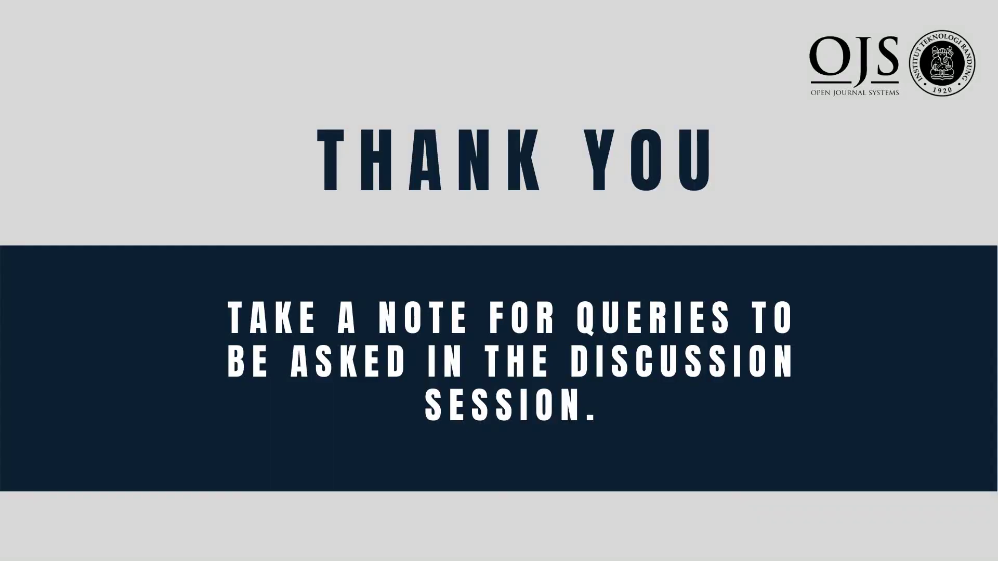